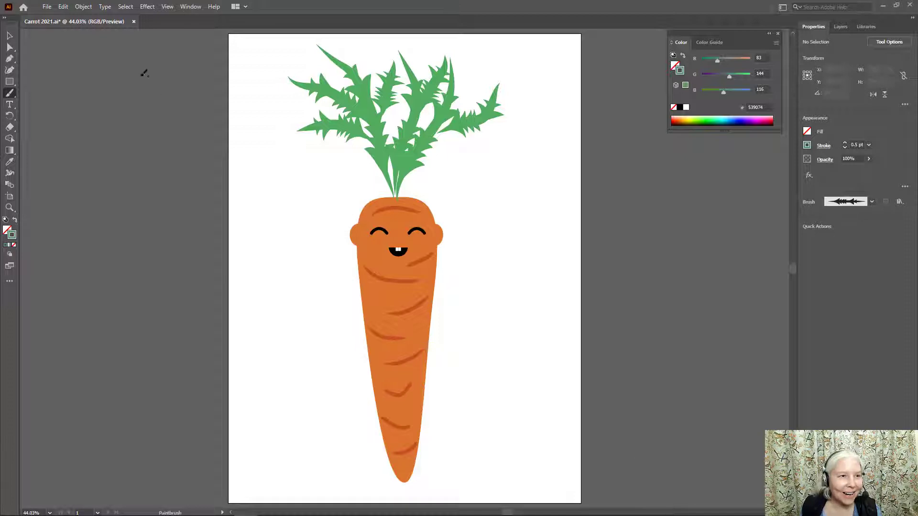
Create a new document named Carrot3 from the Web preset Minimum in portrait orientation, 768 x 1024 px.
left_click(48, 7)
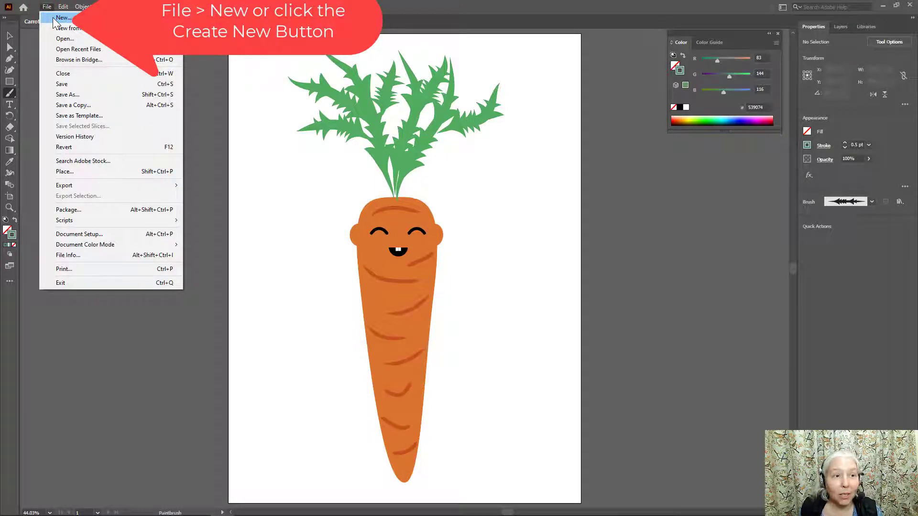
left_click(53, 19)
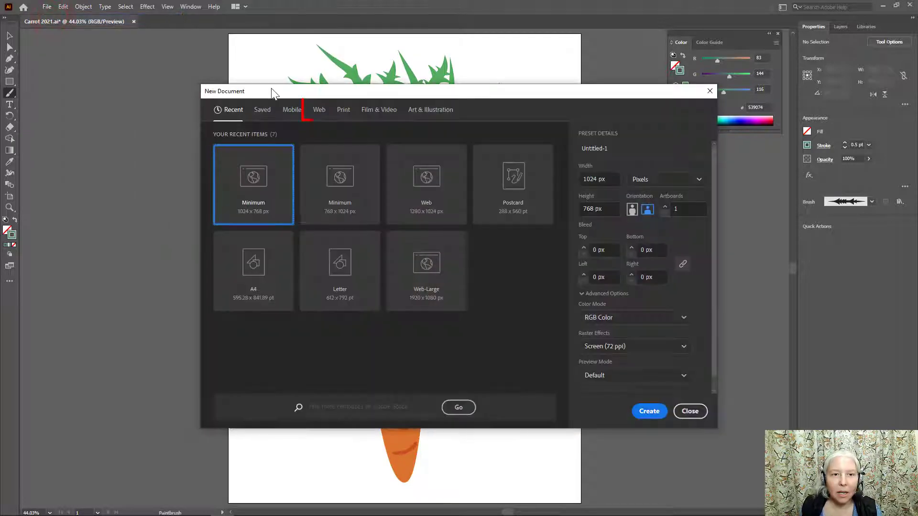
left_click(321, 111)
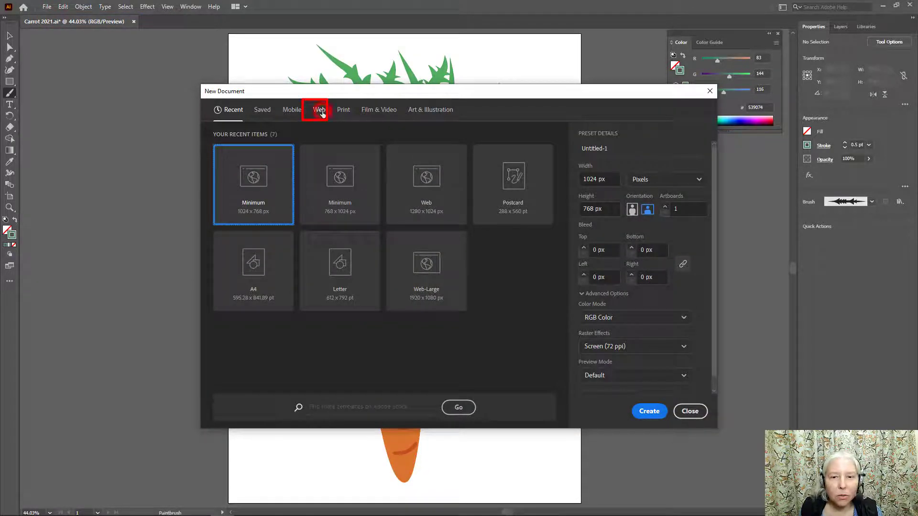
left_click(524, 177)
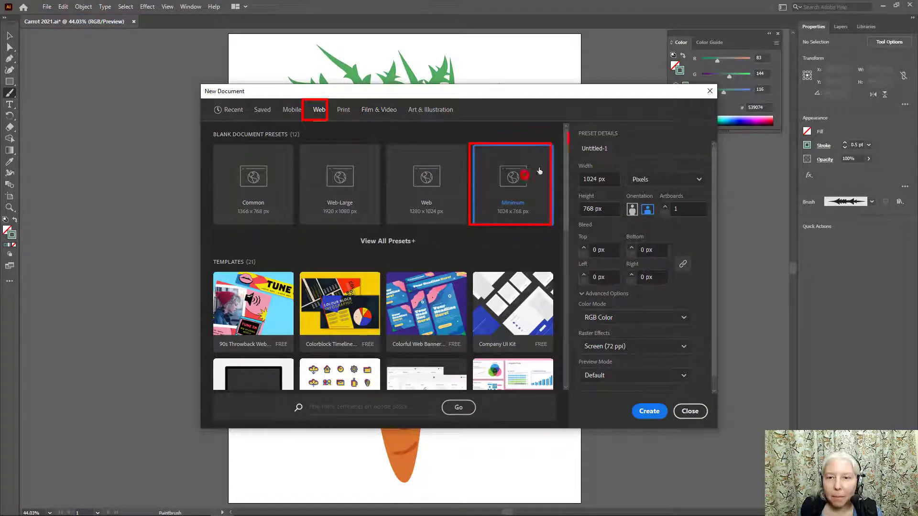
left_click(616, 150)
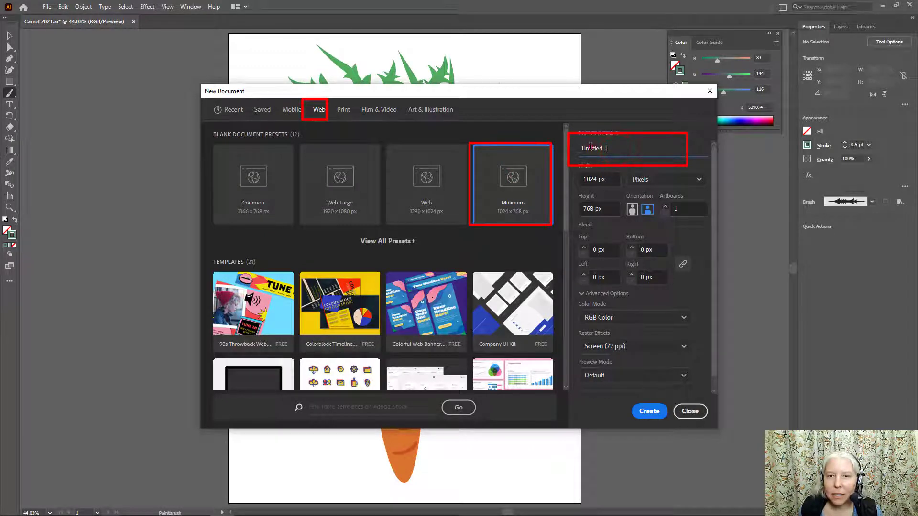
double_click(591, 148)
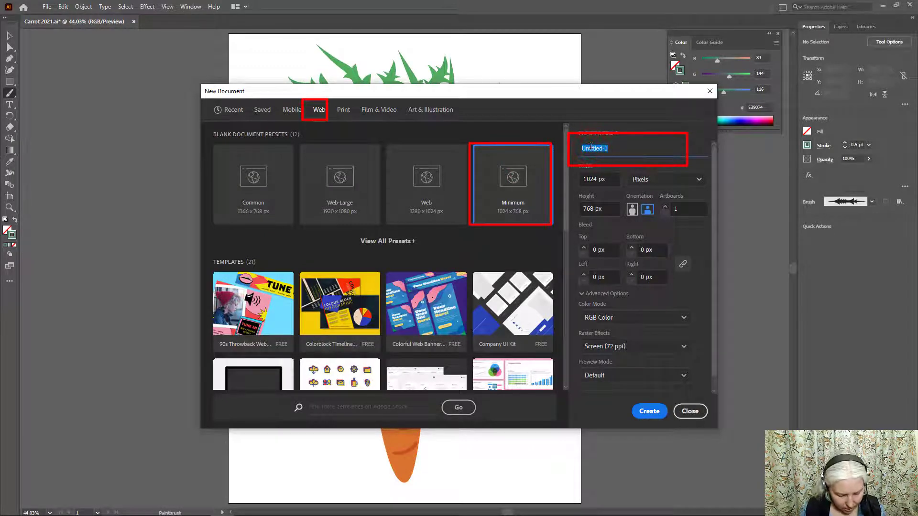
type("Carrot")
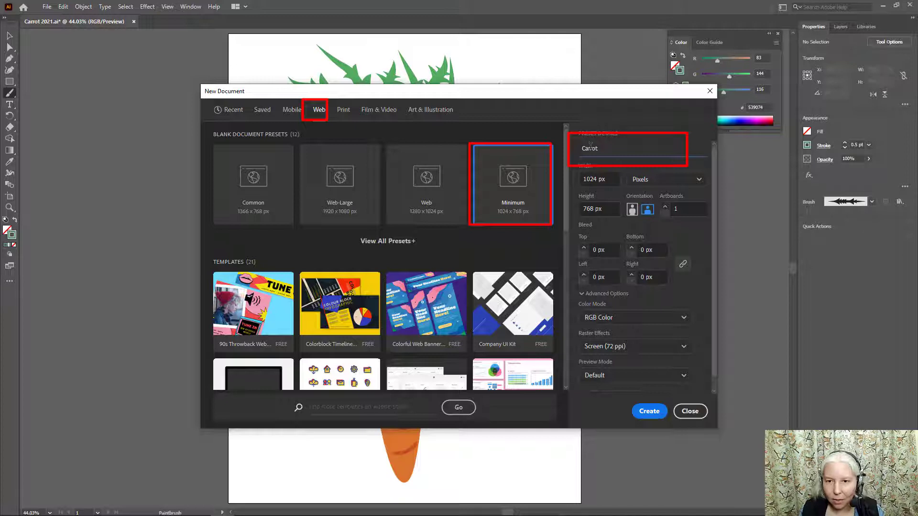
type("3")
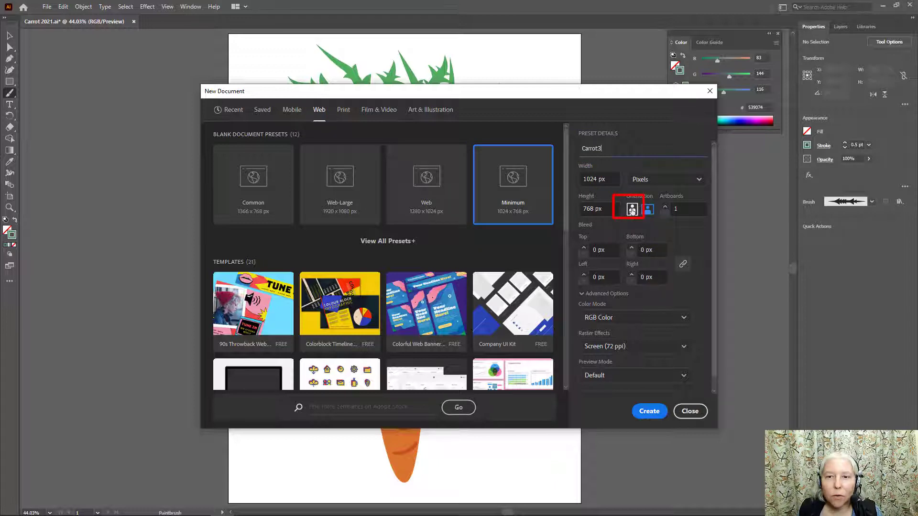
left_click(632, 210)
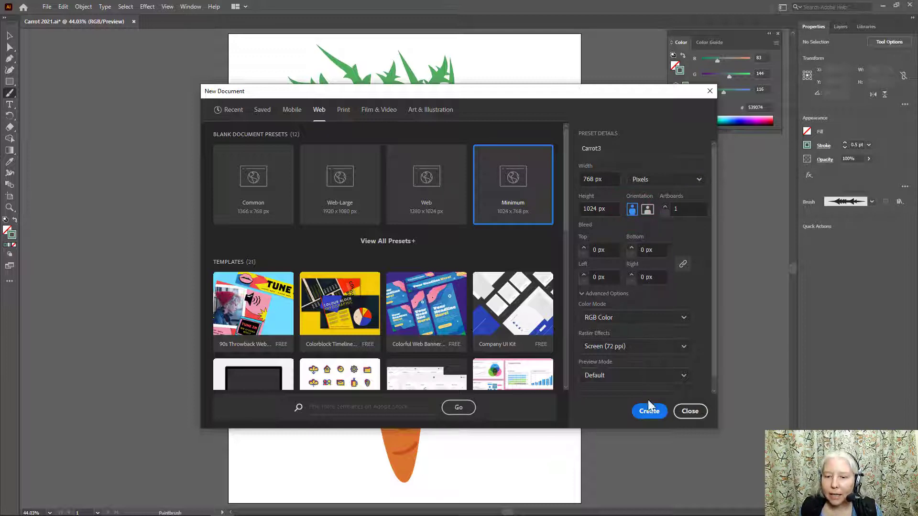
left_click(649, 412)
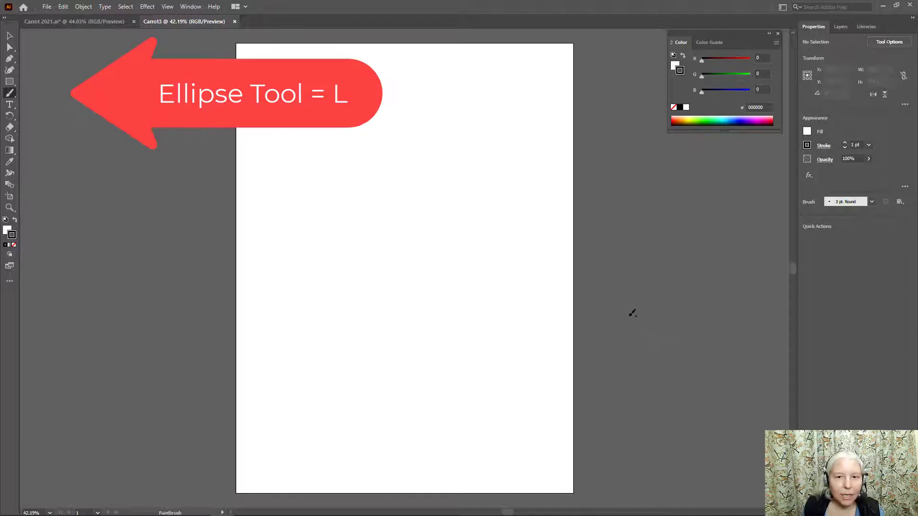
Activate the Ellipse tool for drawing the carrot body.
key("l")
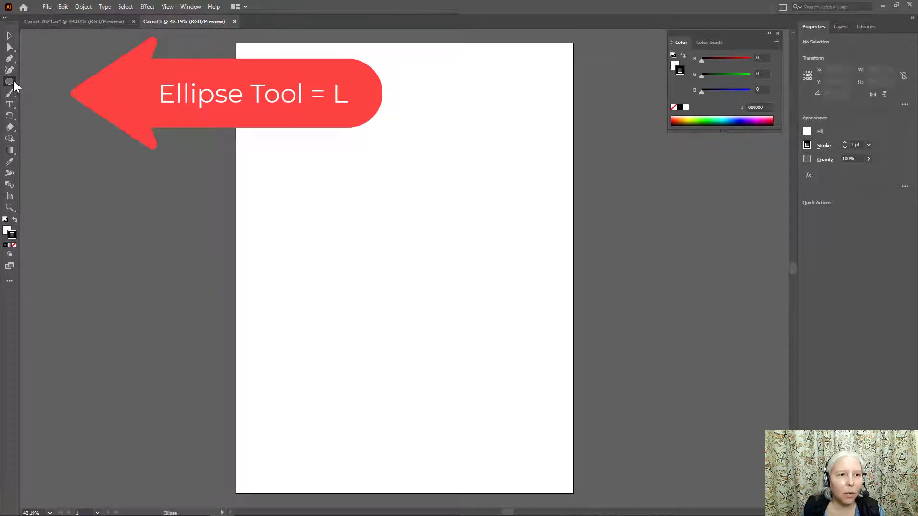
left_click(15, 79)
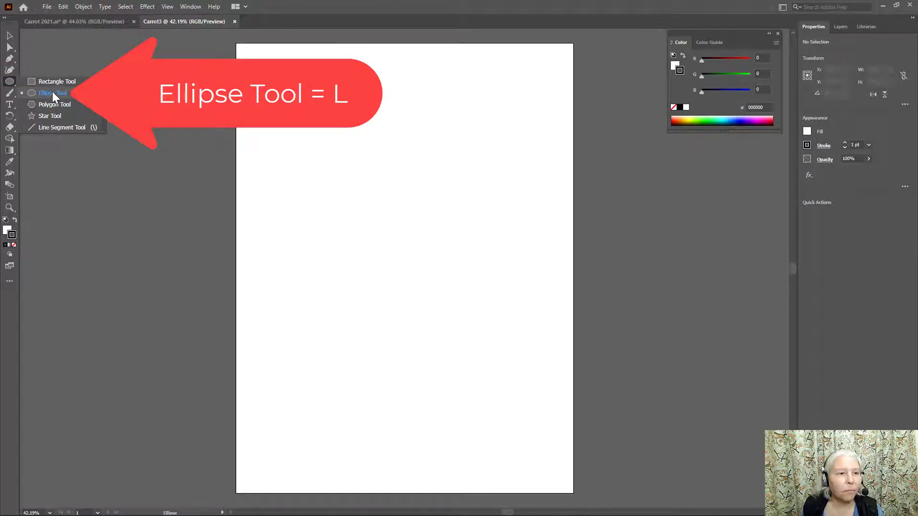
left_click(53, 93)
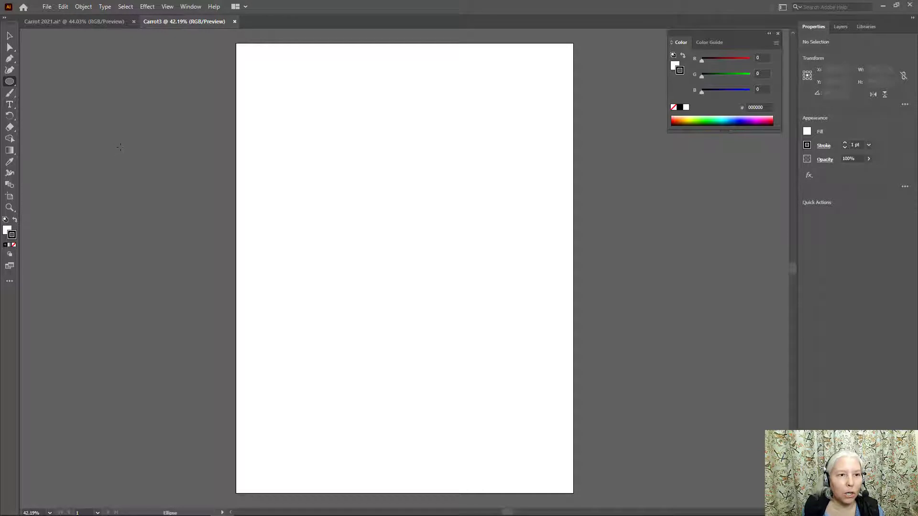
Open the Vegetables swatch library from the Foods collection.
left_click(191, 7)
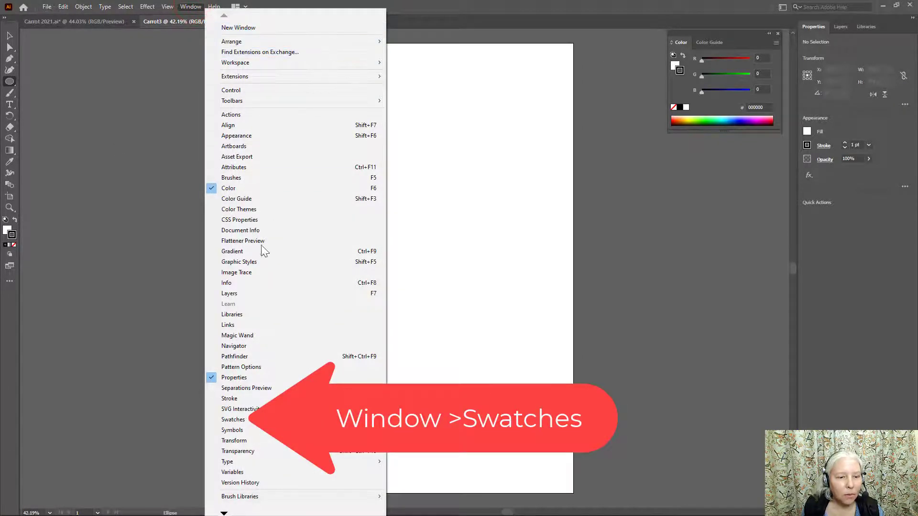
left_click(241, 421)
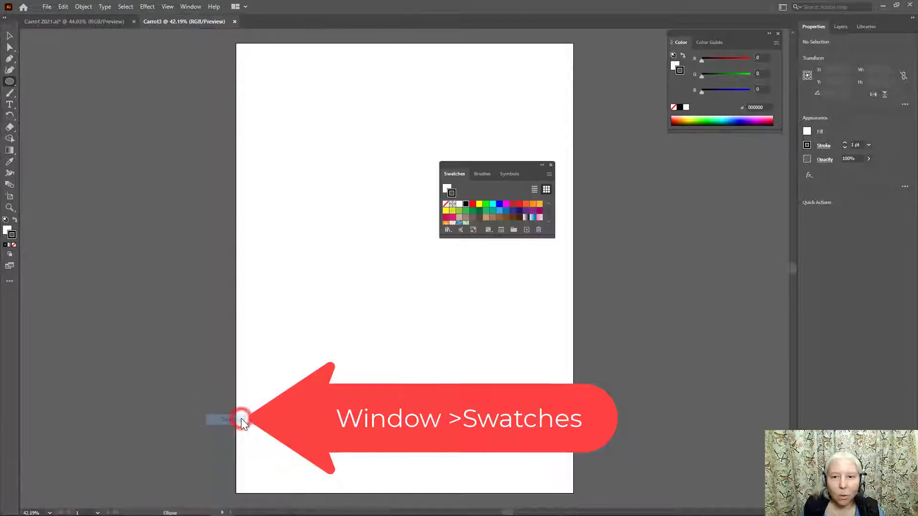
left_click(548, 175)
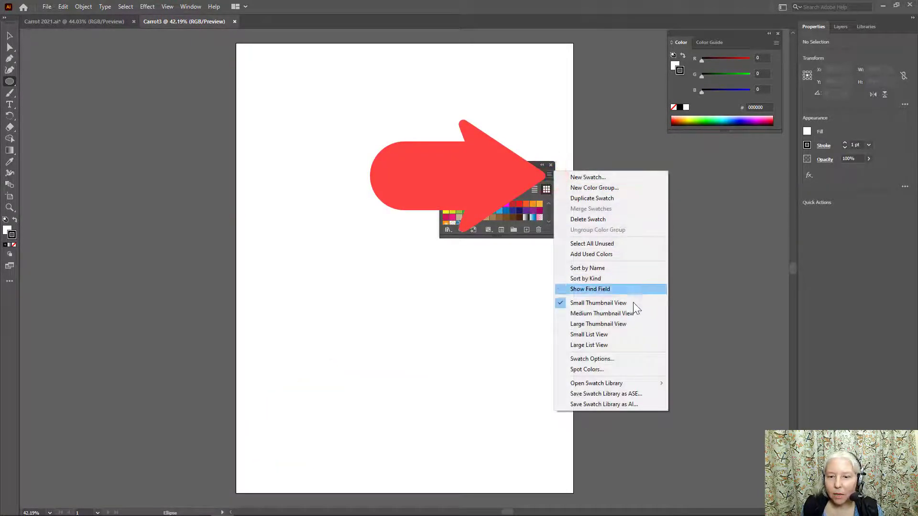
mouse_move(636, 383)
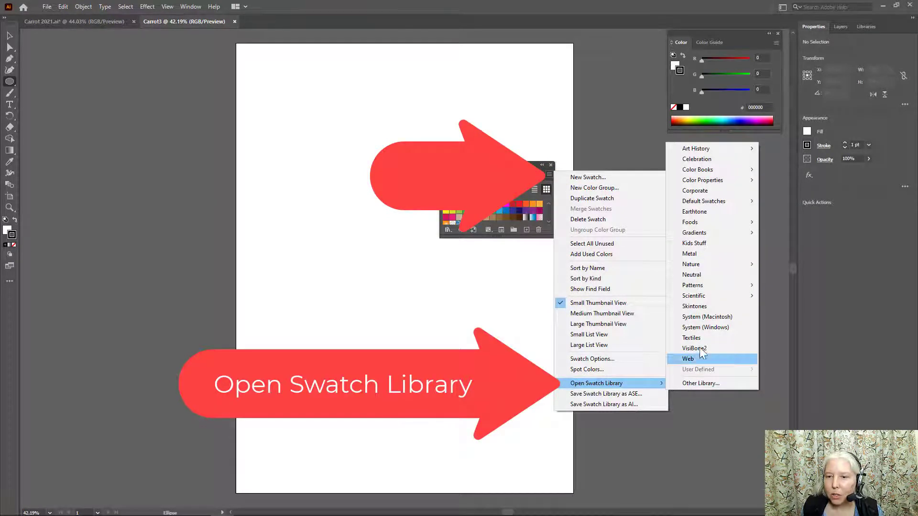
mouse_move(712, 223)
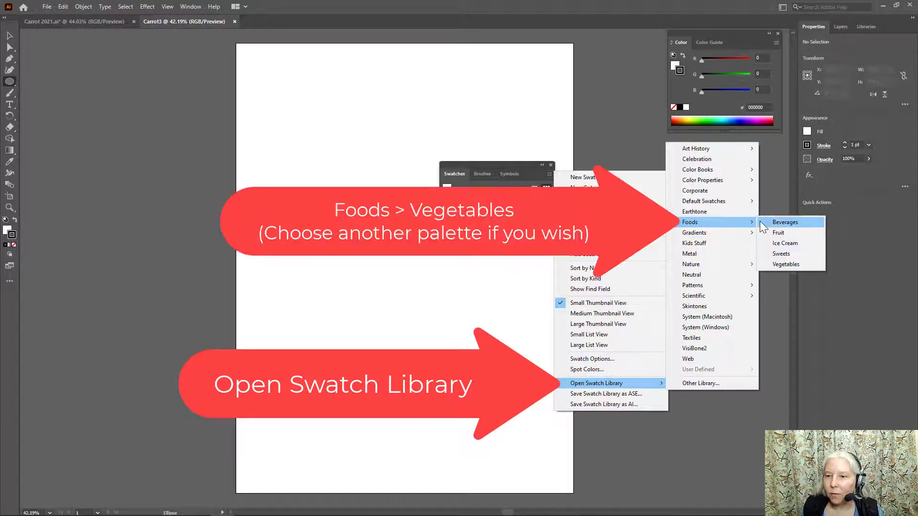
left_click(791, 265)
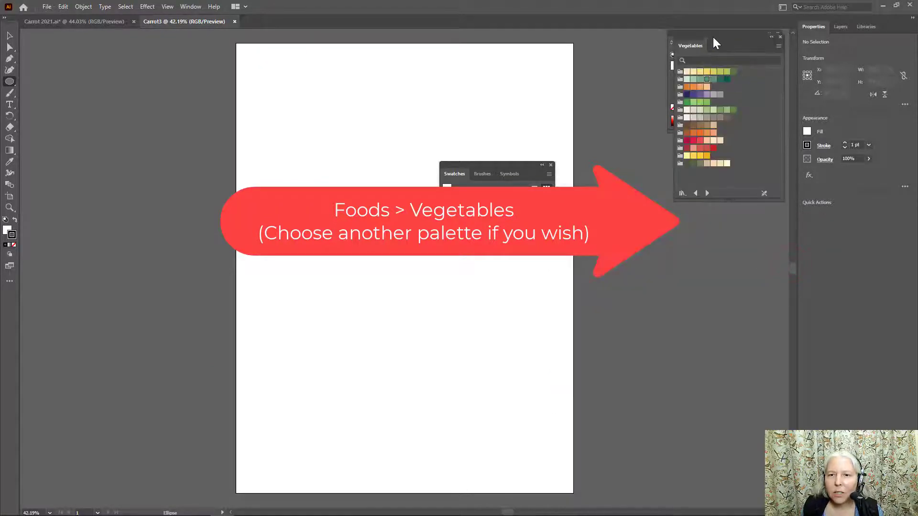
Close the Swatches and Color palettes, and place the Vegetables palette beside the artboard's upper edge, slightly shortened.
left_click(550, 165)
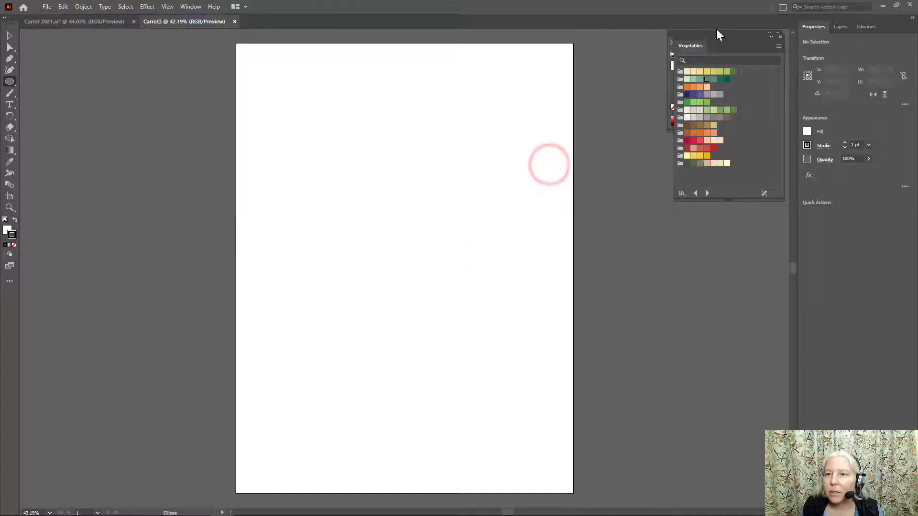
left_click_drag(726, 38, 689, 138)
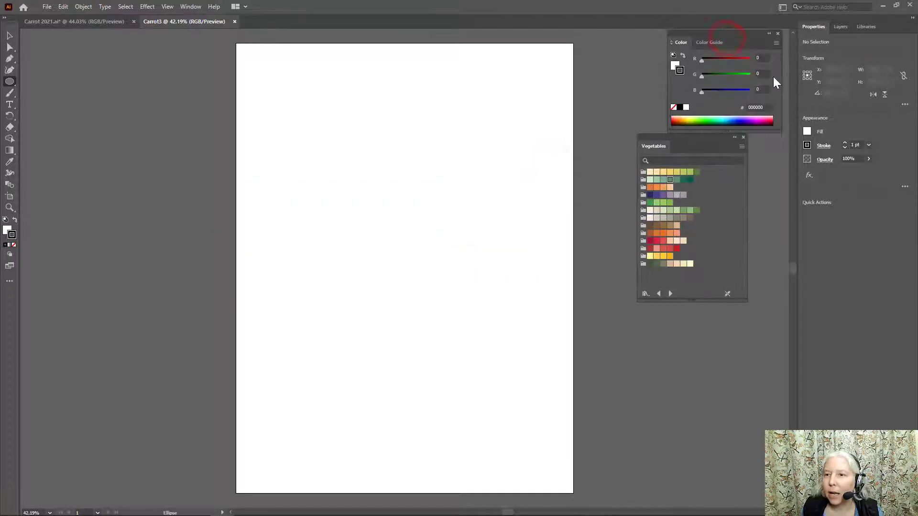
left_click(778, 34)
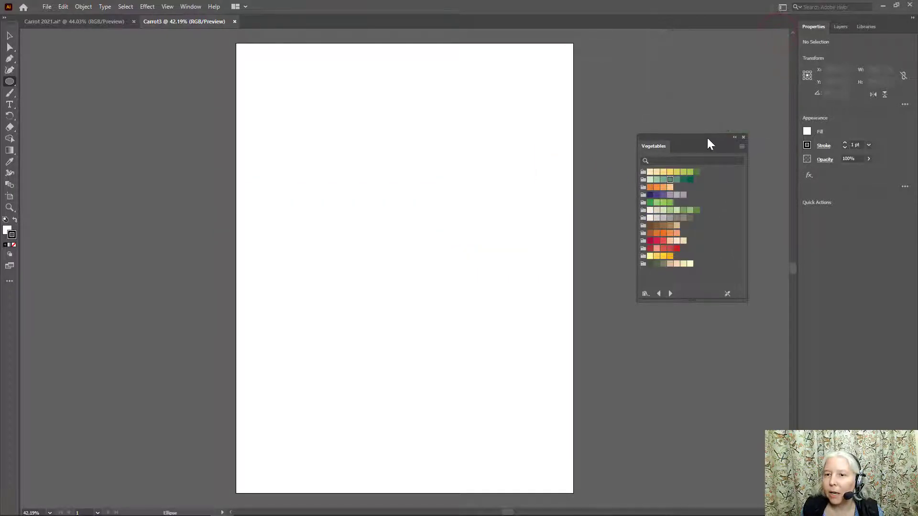
left_click_drag(709, 143, 749, 39)
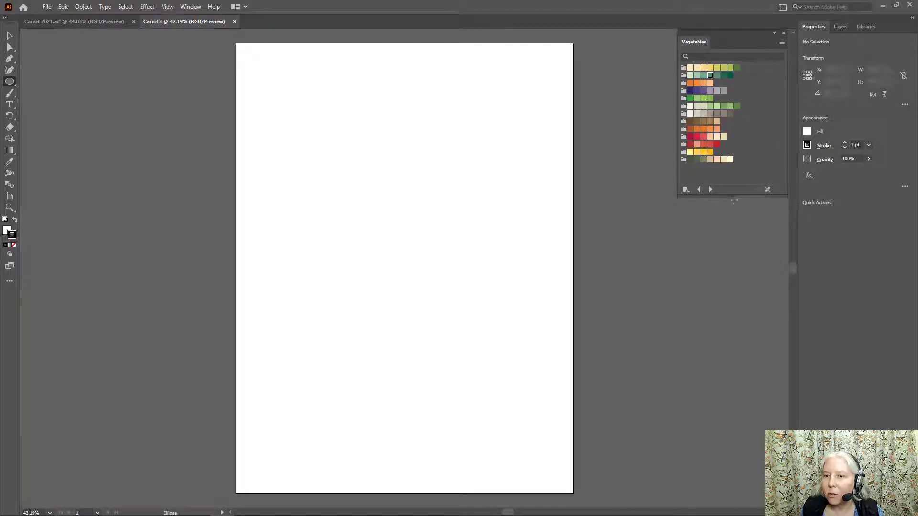
left_click_drag(732, 198, 734, 185)
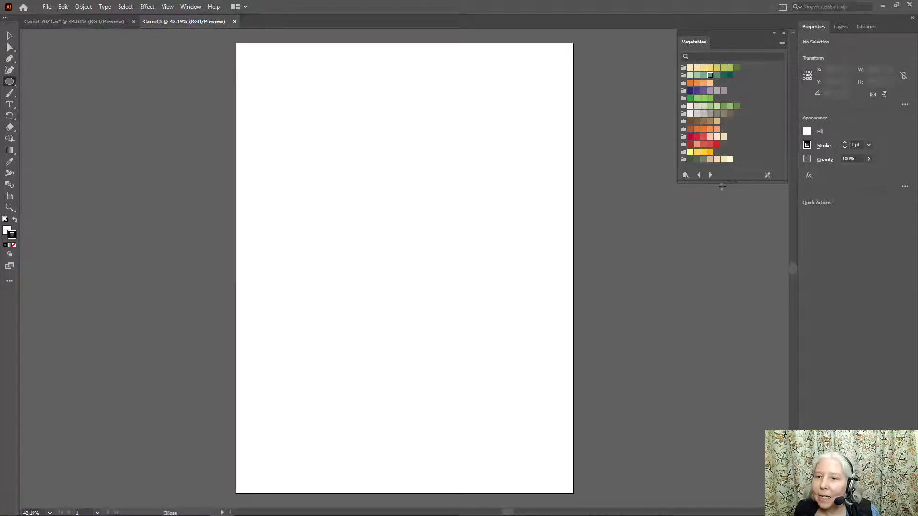
Draw a tall ellipse about 144 x 582 px in the artboard's lower middle, with an orange vegetable swatch as fill and no stroke.
left_click(703, 130)
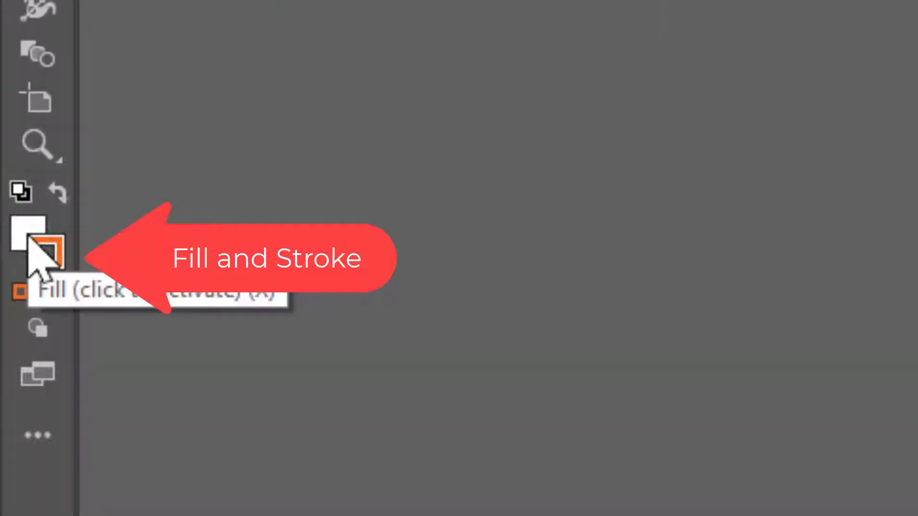
left_click(56, 194)
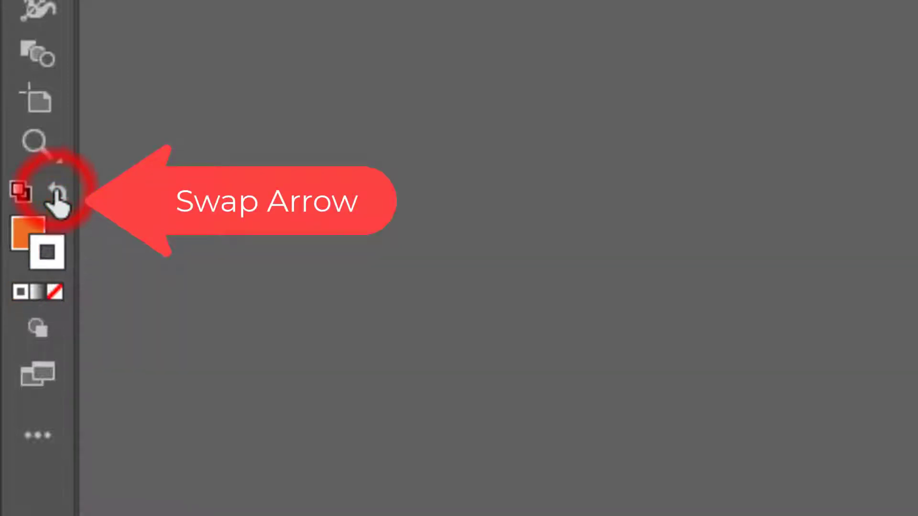
left_click(57, 296)
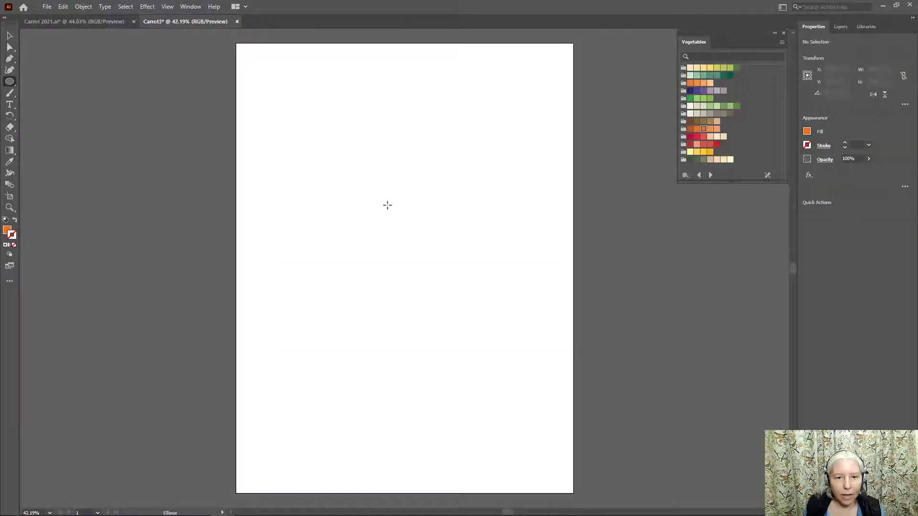
left_click_drag(383, 197, 446, 453)
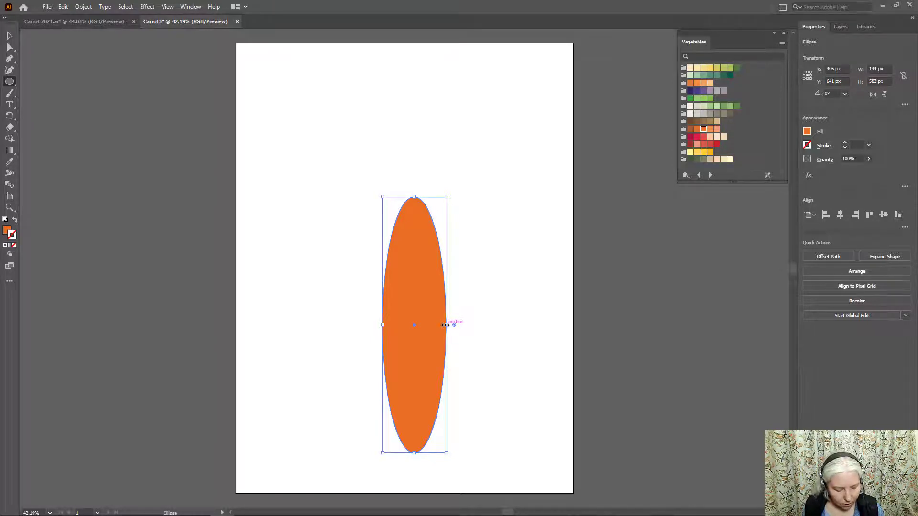
Select both side anchor points of the ellipse and nudge them upward together to taper the shape into a carrot body.
key("a")
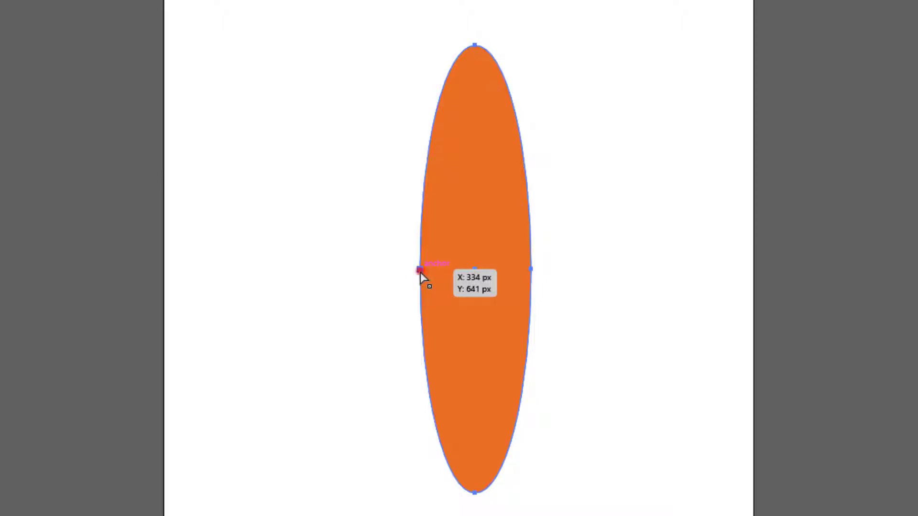
left_click(420, 272)
key("shift")
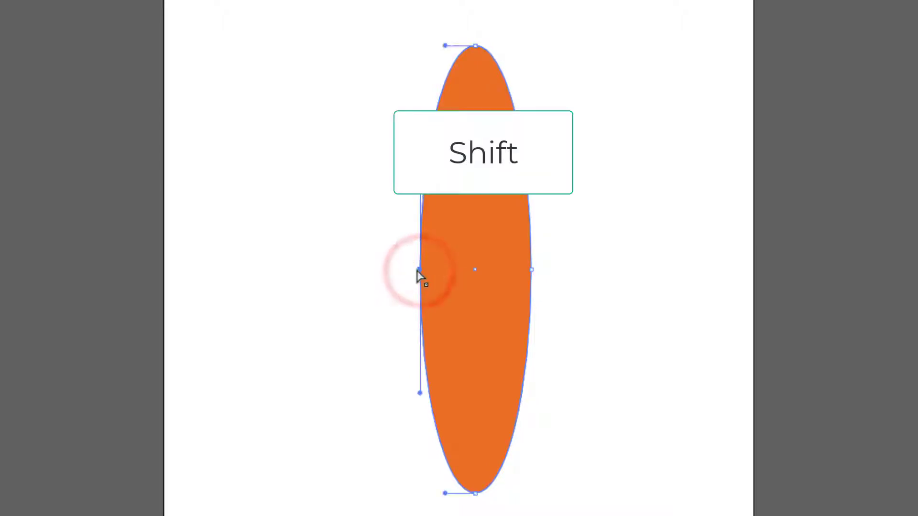
left_click(530, 269)
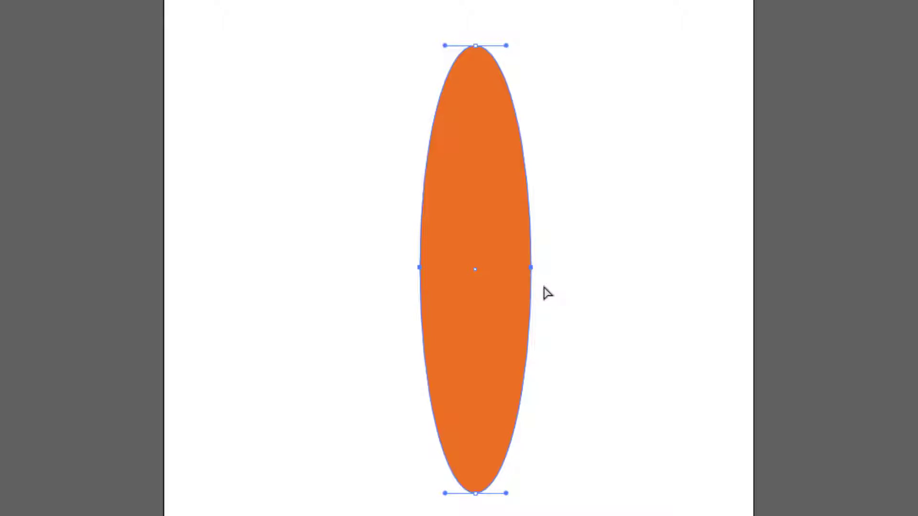
key("Up")
key("Up")
key("Up")
key("Up")
key("Up")
key("Up")
key("Up")
key("Up")
key("Up")
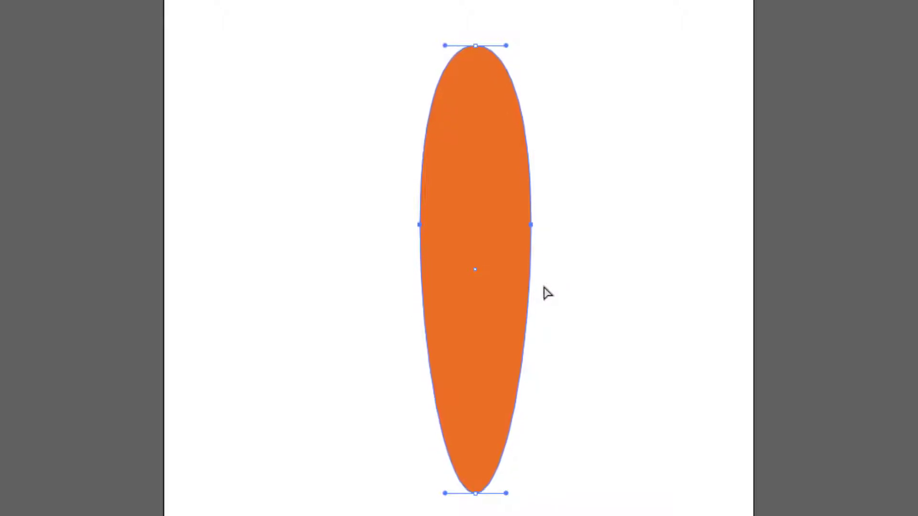
key("Up")
key("Up")
key("Up")
key("Up")
key("Up")
key("Up")
key("Up")
key("Up")
key("Up")
key("Up")
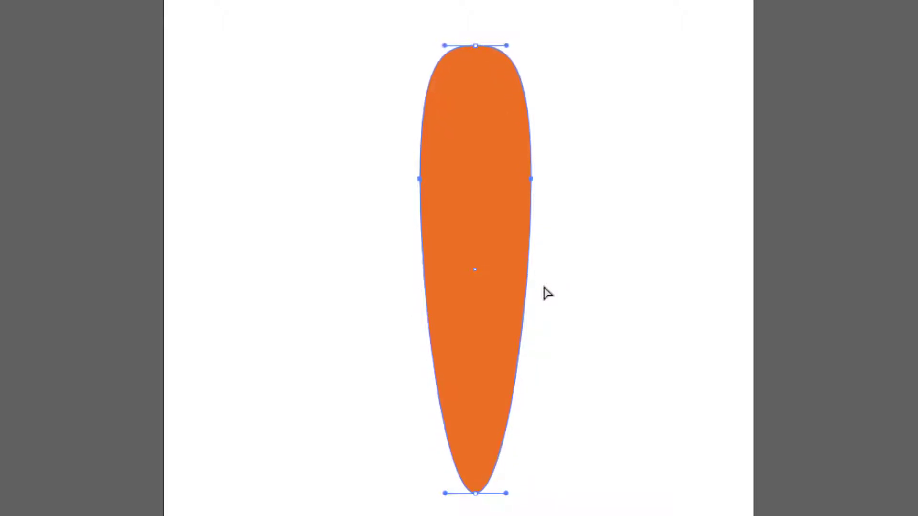
key("Up")
key("Up")
key("Up")
key("Up")
key("Up")
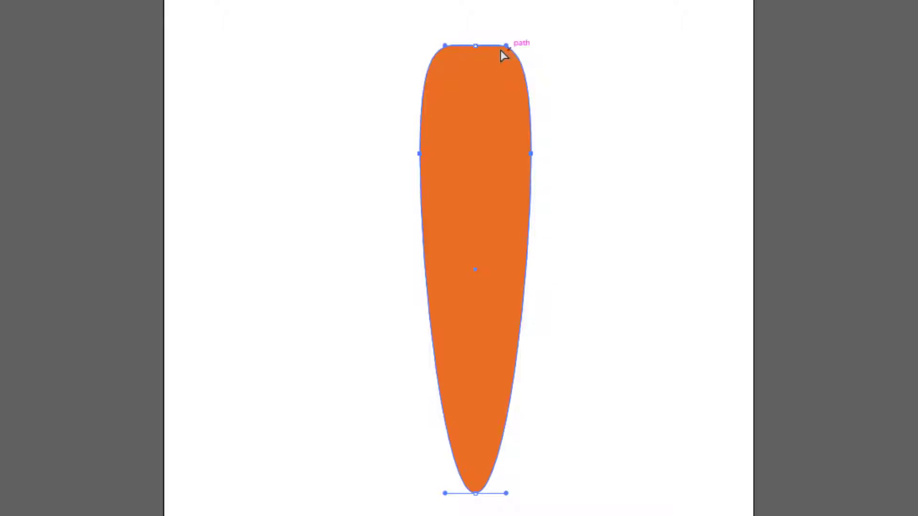
Raise the carrot's top anchor point slightly and lengthen both of its handles to round the upper edge.
left_click(475, 45)
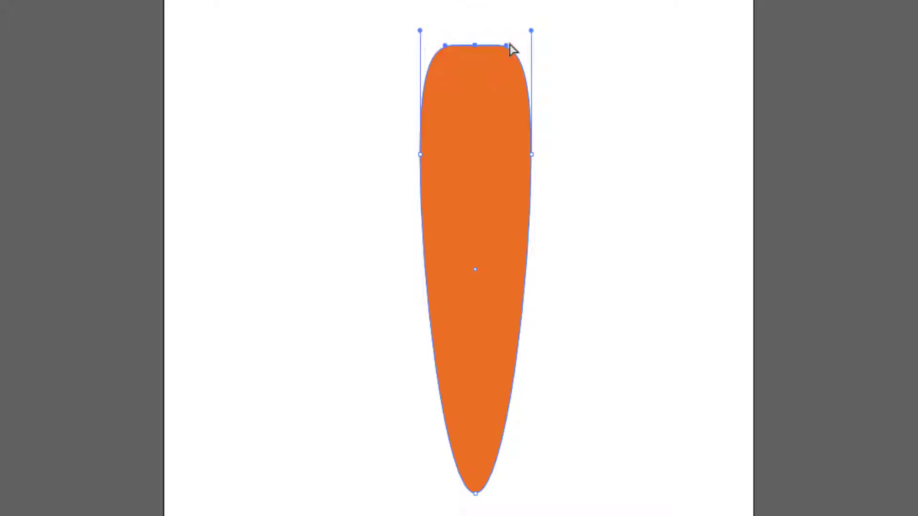
left_click_drag(508, 47, 513, 45)
left_click_drag(445, 45, 475, 41)
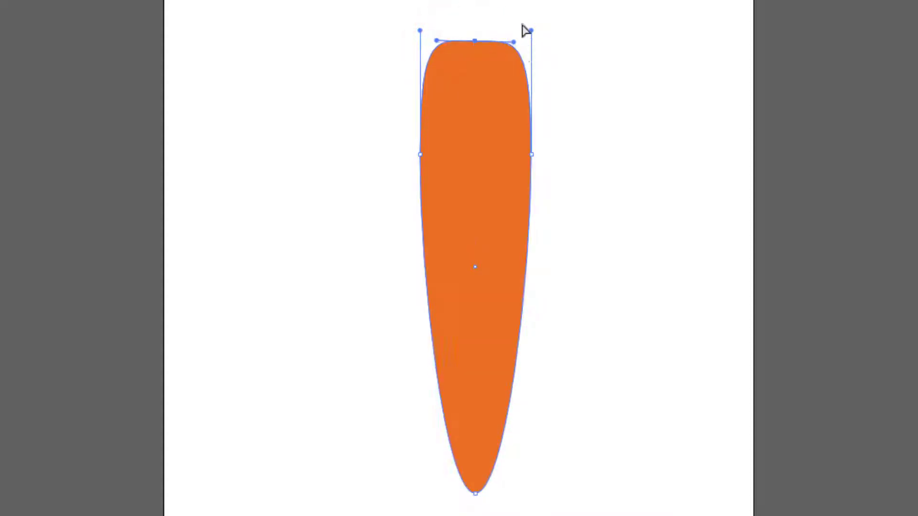
Reposition the carrot's two side anchor points and angle their upper handles outward so the sides taper more straightly.
left_click(532, 157)
left_click(532, 158)
left_click_drag(531, 158, 529, 161)
left_click_drag(530, 37, 538, 36)
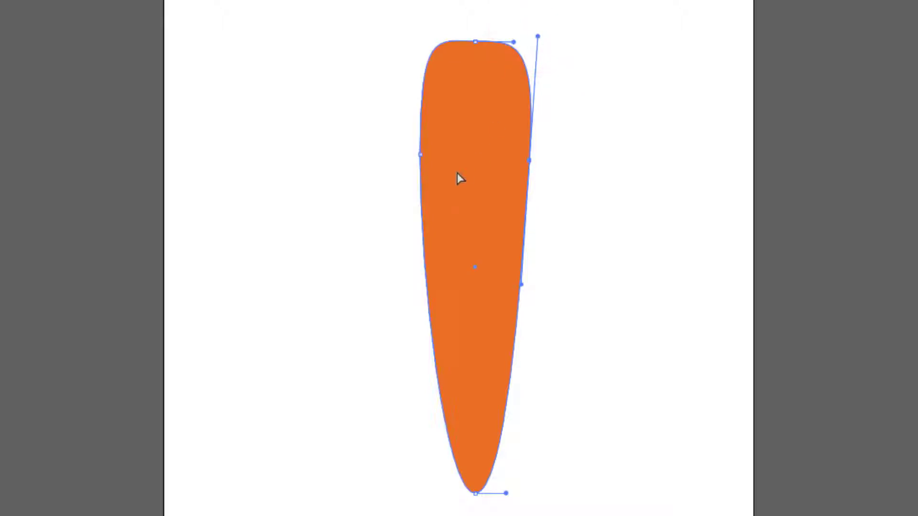
left_click_drag(420, 156, 420, 146)
left_click_drag(420, 25, 408, 29)
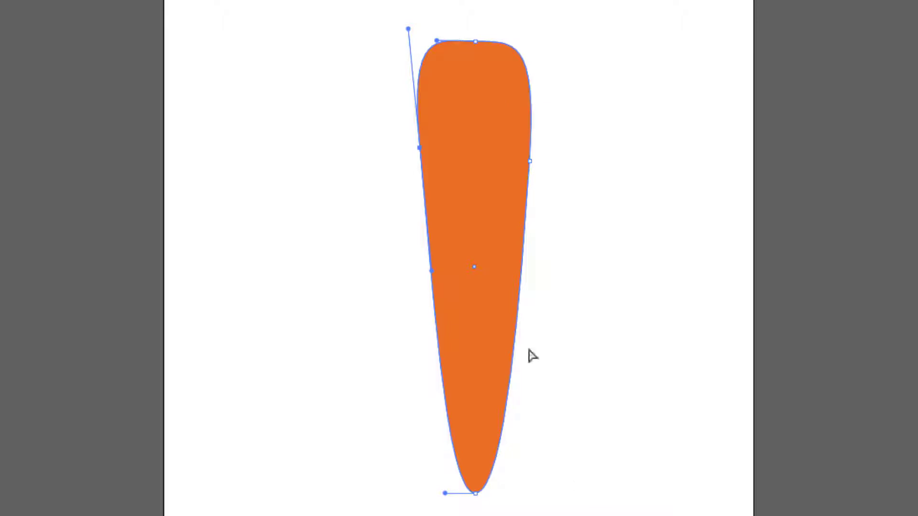
Shorten both handles of the carrot's bottom anchor point to sharpen the tip, and deselect the shape.
left_click(475, 495)
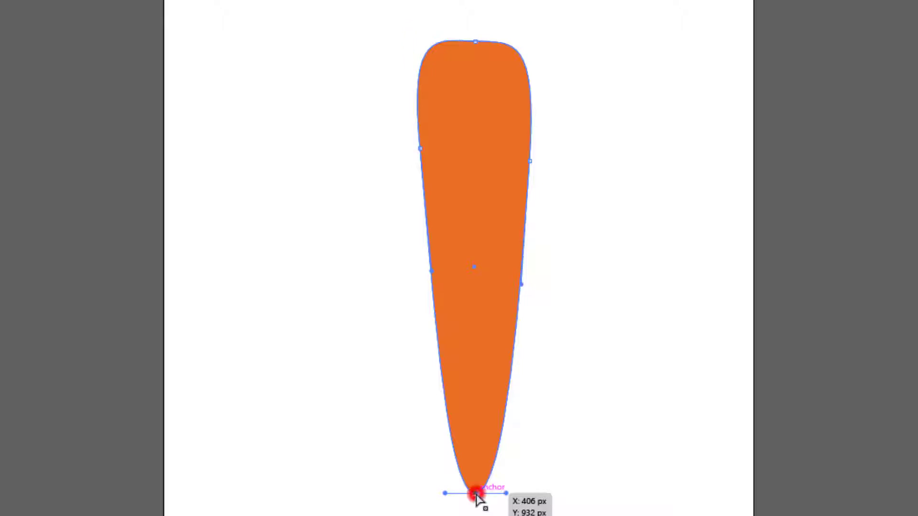
left_click_drag(505, 493, 500, 493)
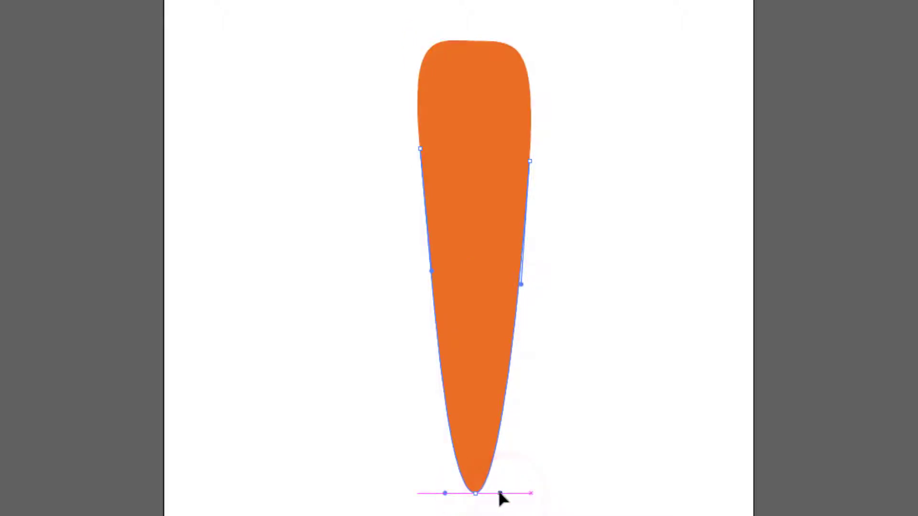
left_click(446, 492)
left_click_drag(448, 494, 450, 495)
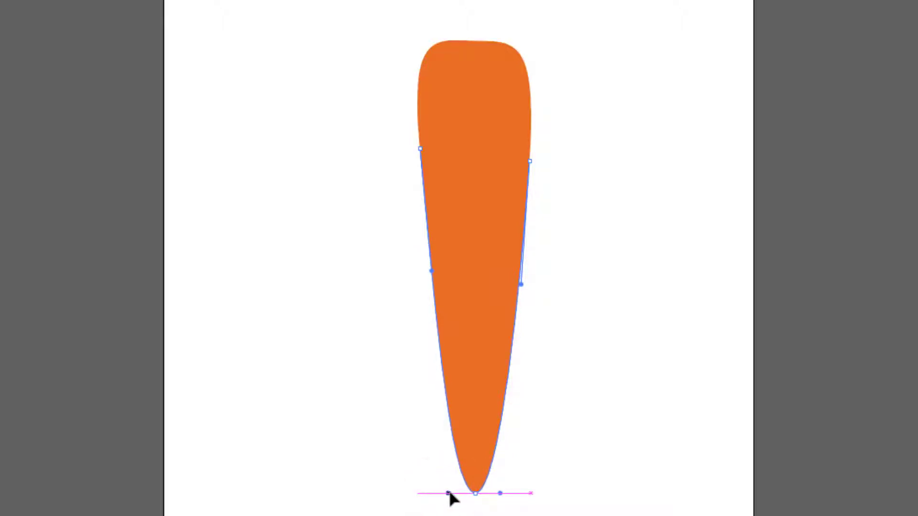
left_click(604, 295)
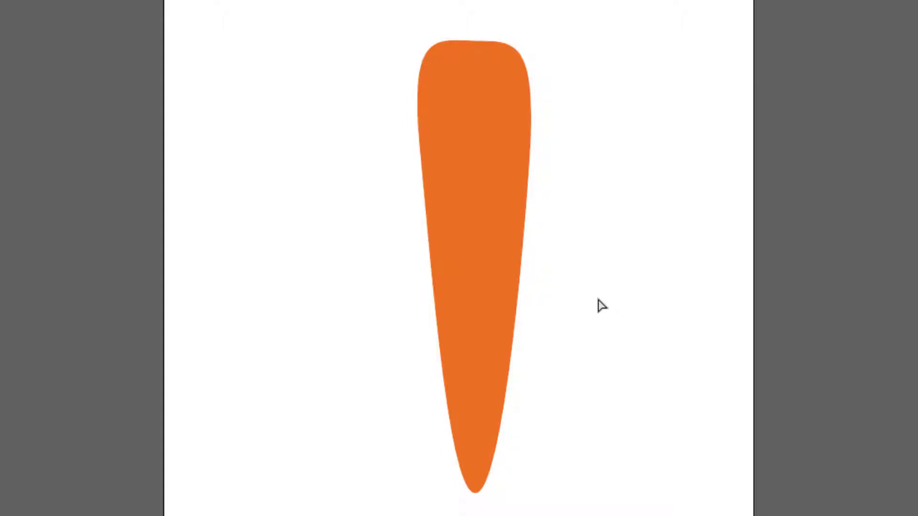
Draw a small upright orange ellipse over the carrot's upper right edge and place a copy level with it on the left edge.
key("l")
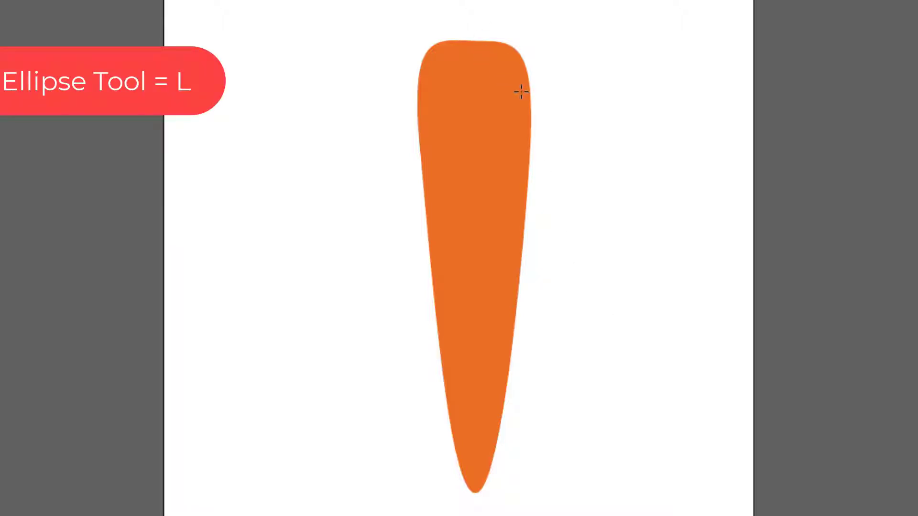
left_click_drag(520, 92, 541, 130)
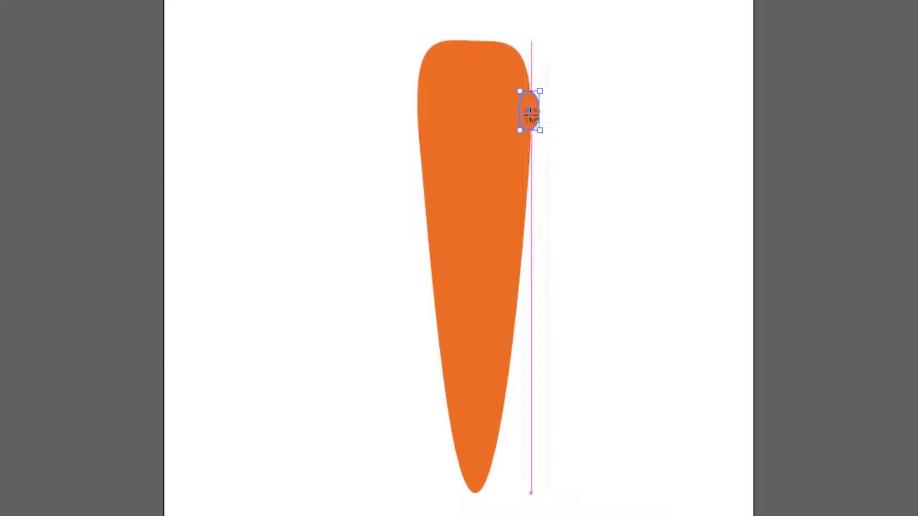
key("alt")
left_click_drag(529, 110, 418, 110)
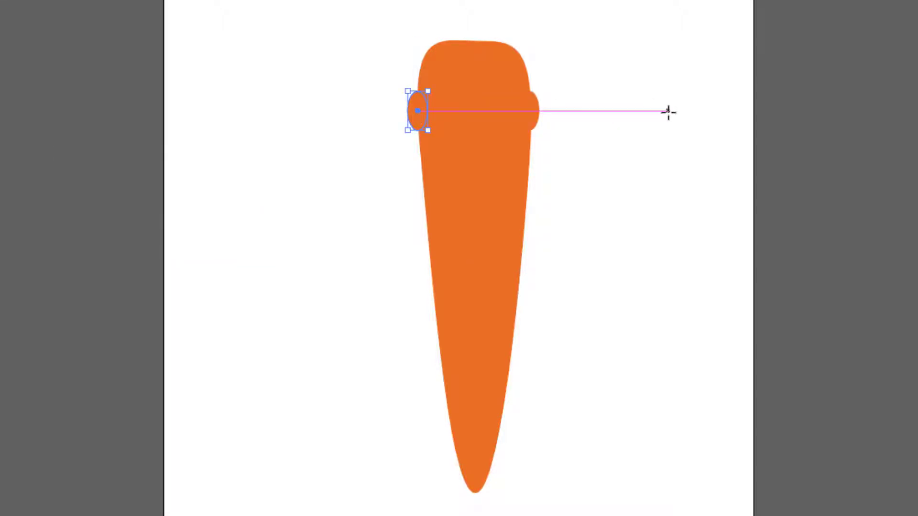
key("l")
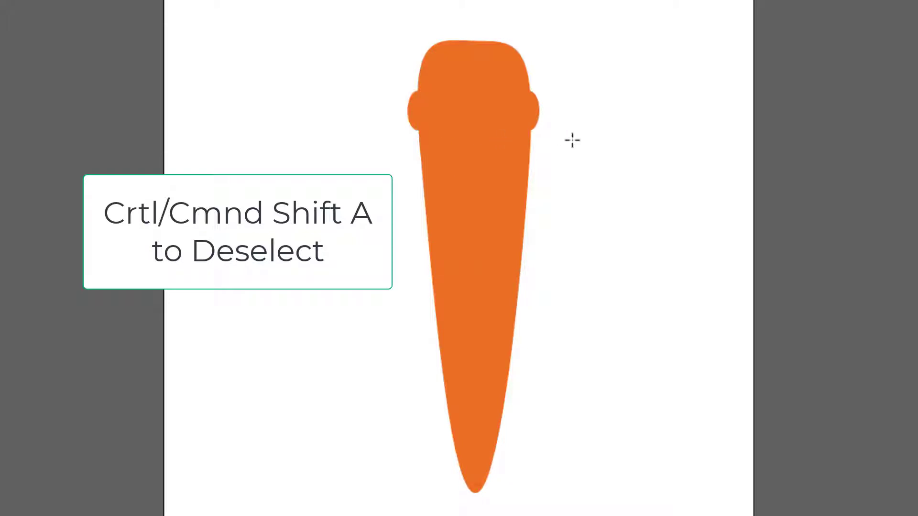
Nudge the two small side ellipses slightly outward so they protrude from the carrot body.
left_click(532, 117)
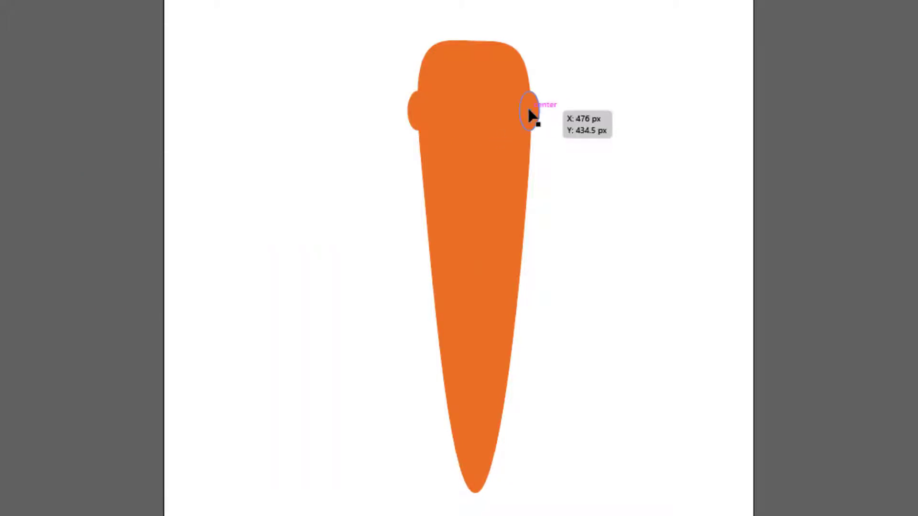
key("Right")
key("Right")
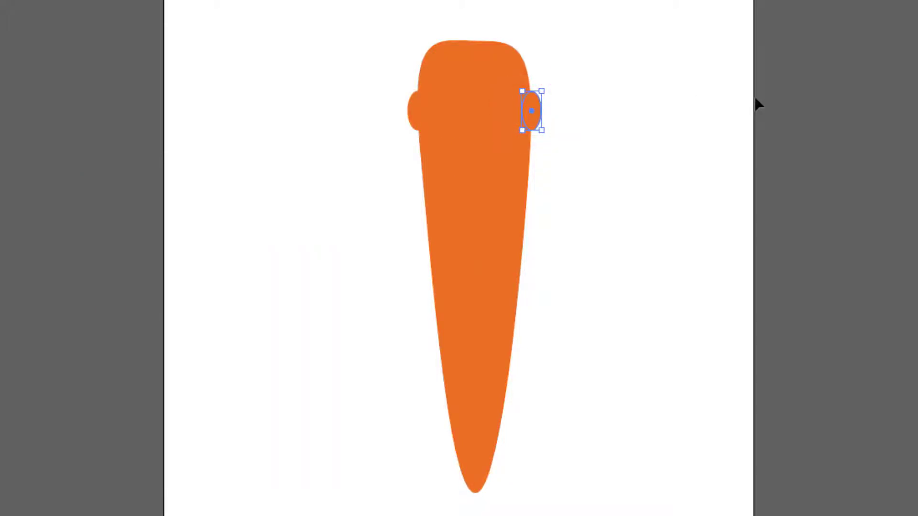
key("Right")
key("Left")
left_click(415, 114)
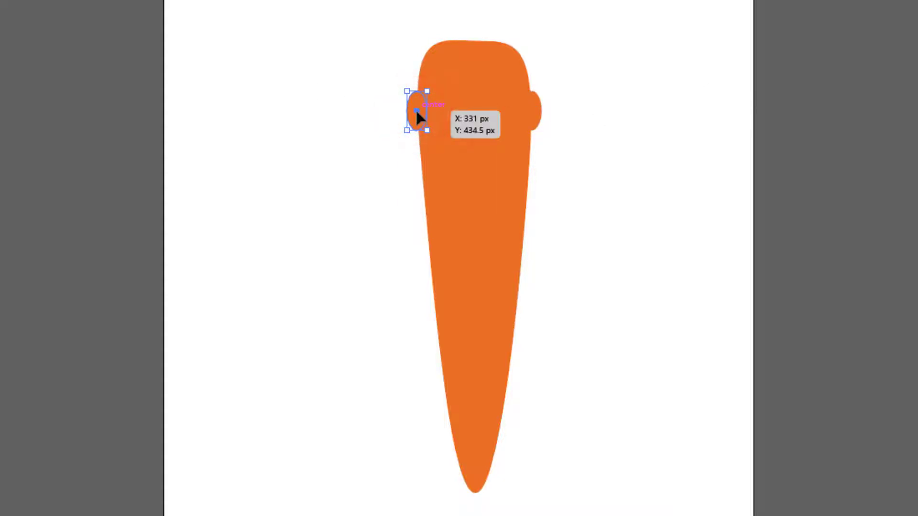
left_click(684, 233)
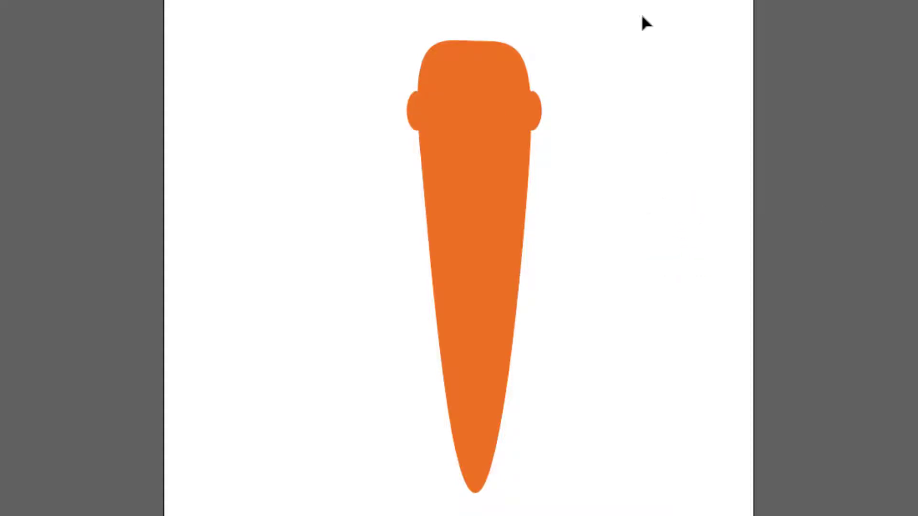
Unite the carrot body and both small ellipses into one shape with Pathfinder, and deselect it.
key("v")
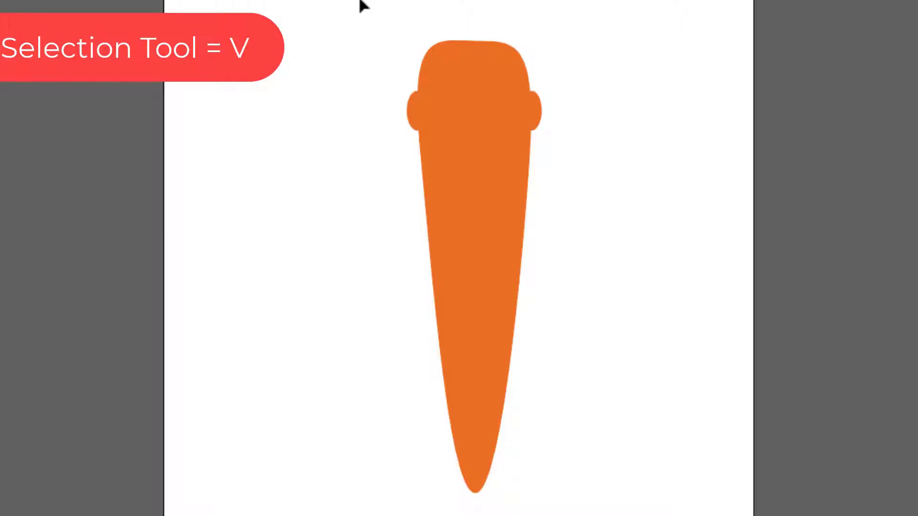
left_click_drag(371, 16, 616, 243)
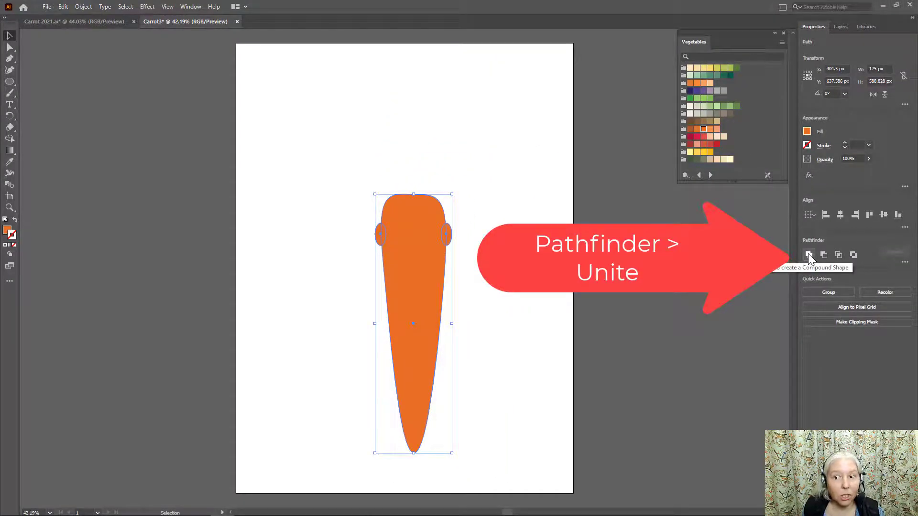
left_click(808, 256)
left_click(509, 218)
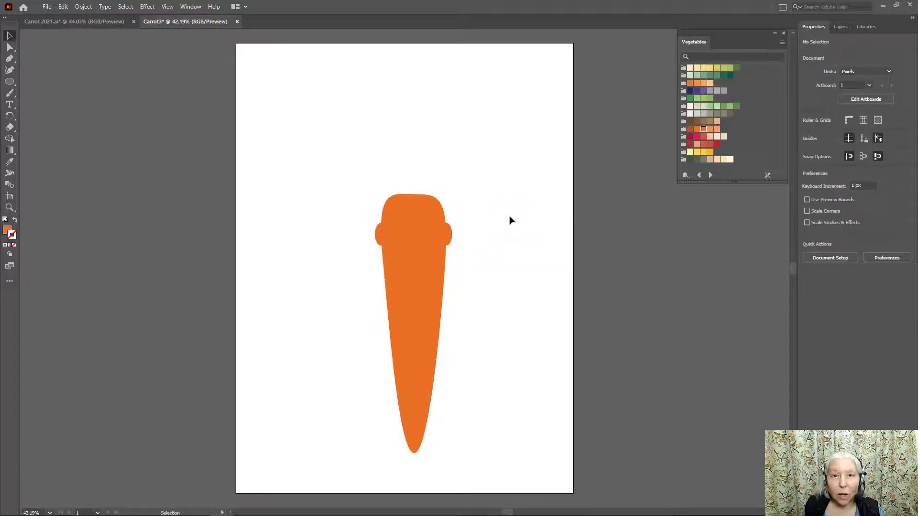
left_click(366, 211)
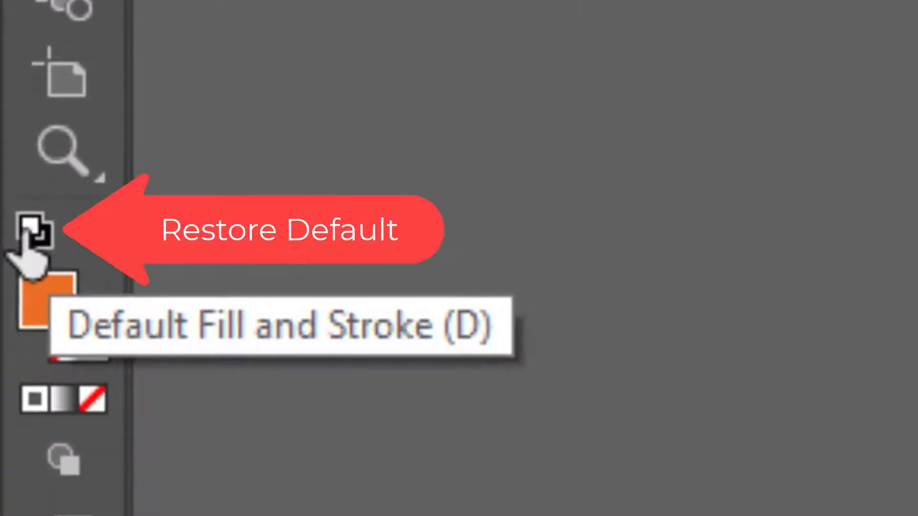
Restore the default fill and stroke colours, and set the fill to none while keeping the black stroke.
left_click(28, 235)
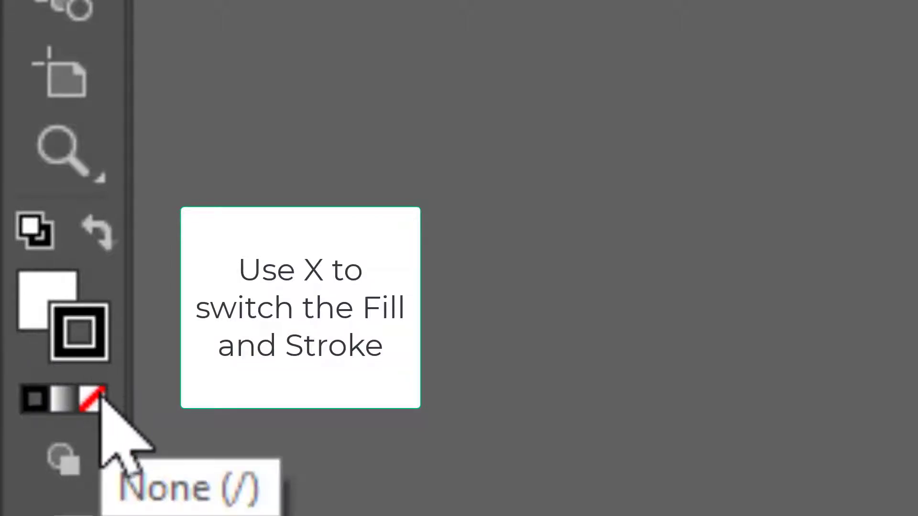
key("x")
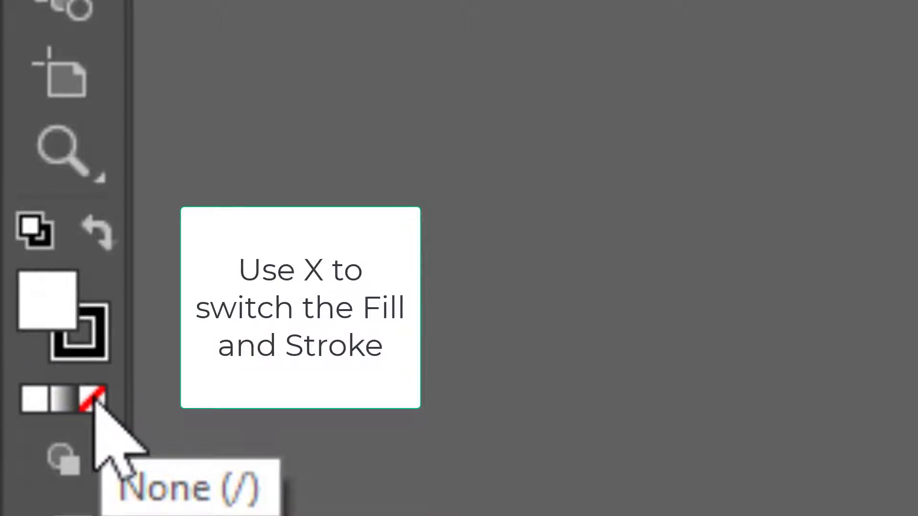
left_click(93, 400)
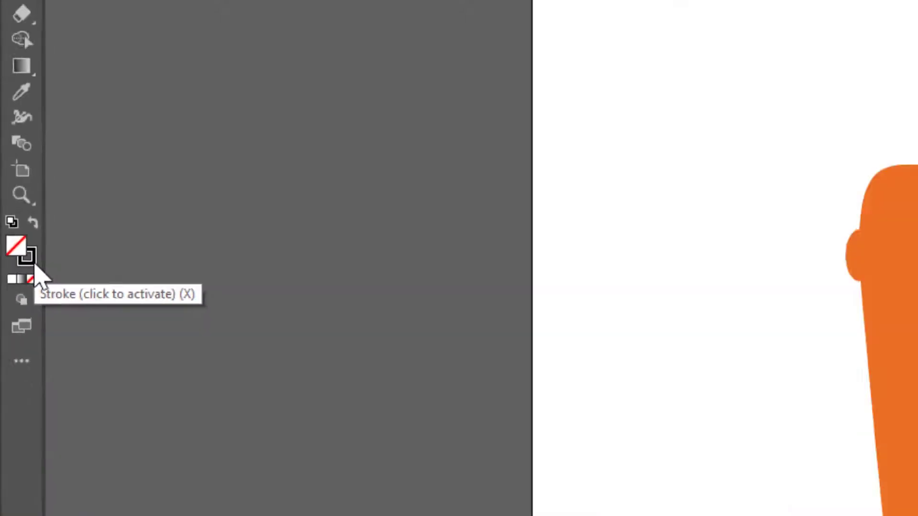
Draw a circle about 45 px across on the empty area left of the carrot and set its stroke to 6 pt.
key("l")
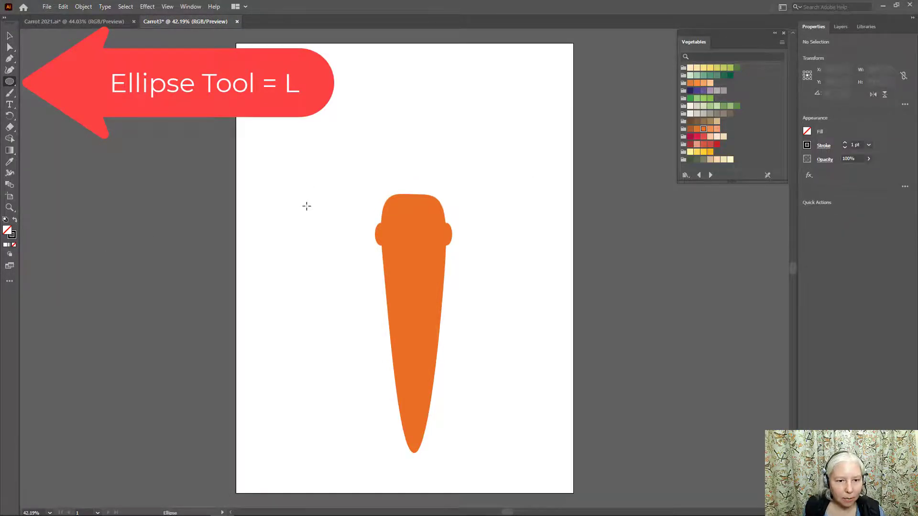
key("shift")
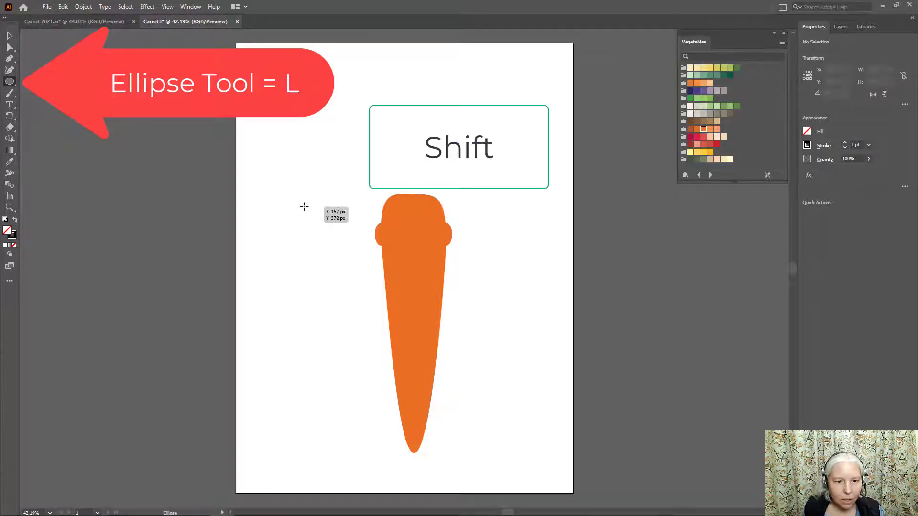
left_click_drag(304, 207, 324, 221)
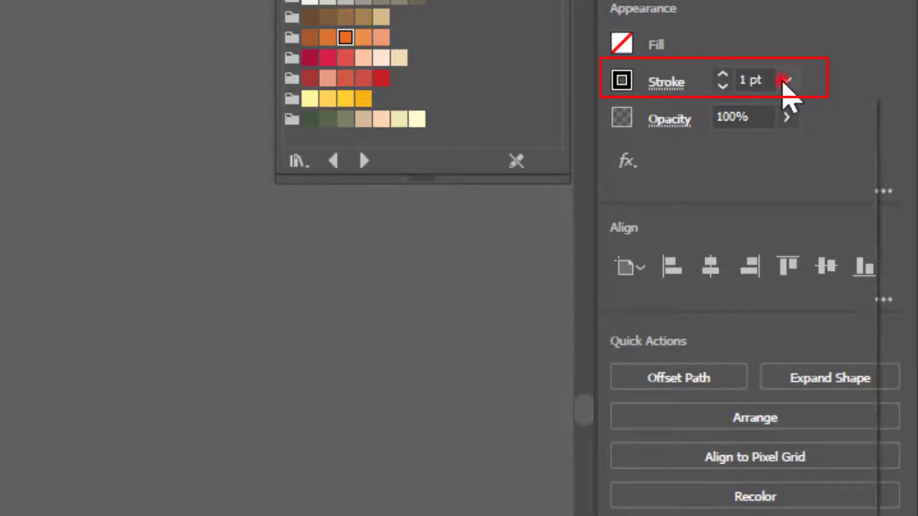
left_click(787, 80)
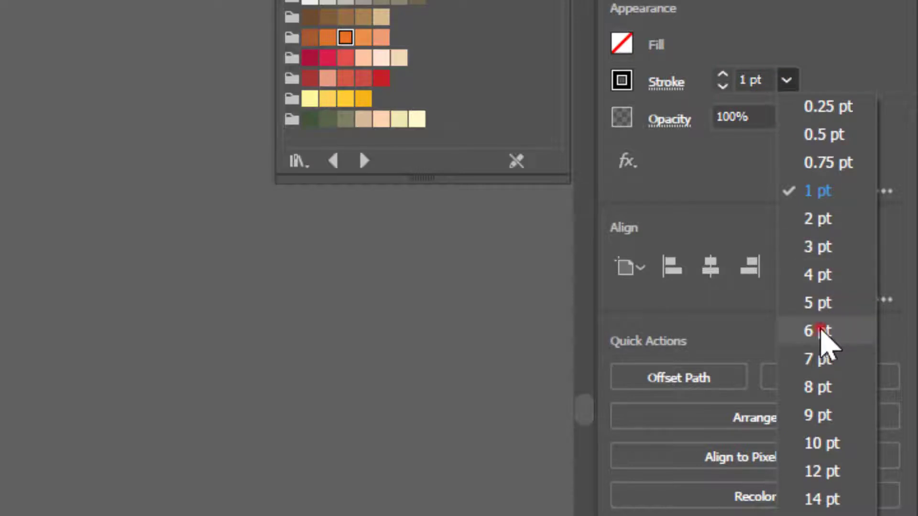
left_click(820, 328)
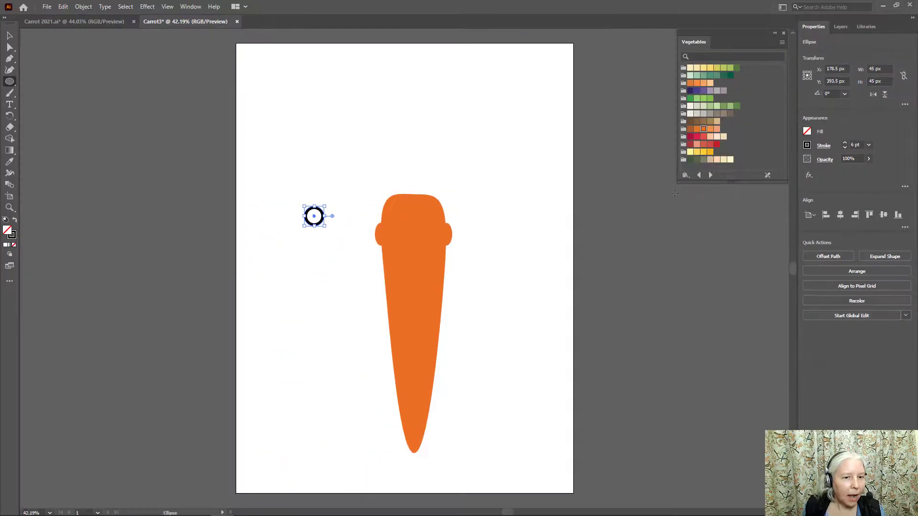
Delete the circle's bottom and left anchor points to leave only the upper right quarter arc.
left_click(9, 207)
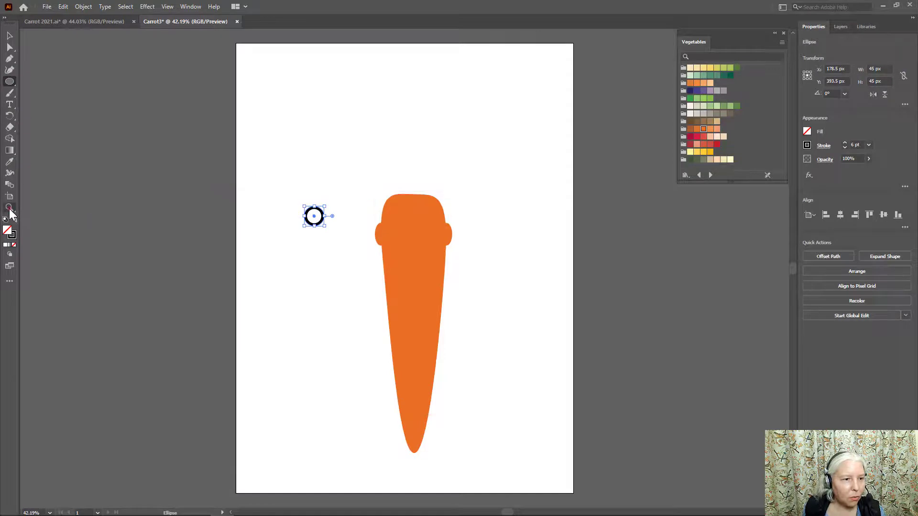
left_click_drag(266, 179, 445, 282)
left_click_drag(318, 123, 424, 265)
left_click_drag(551, 376, 486, 277)
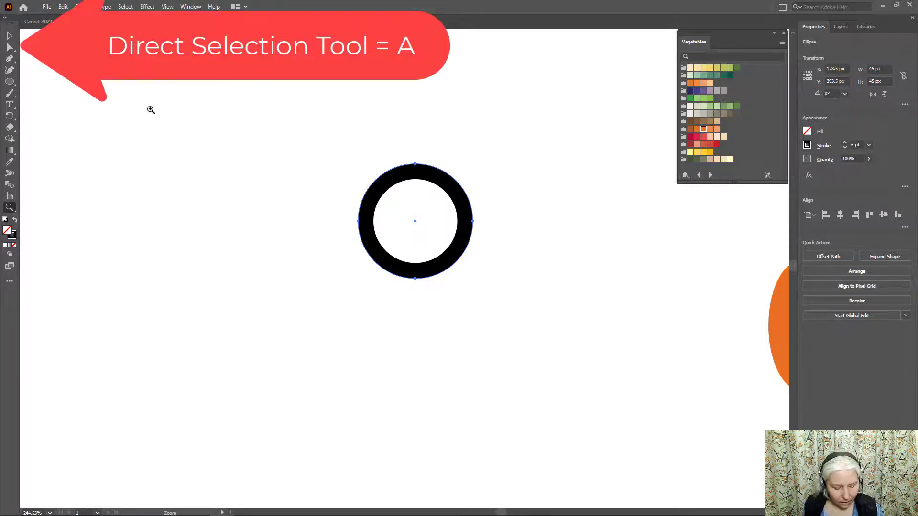
key("a")
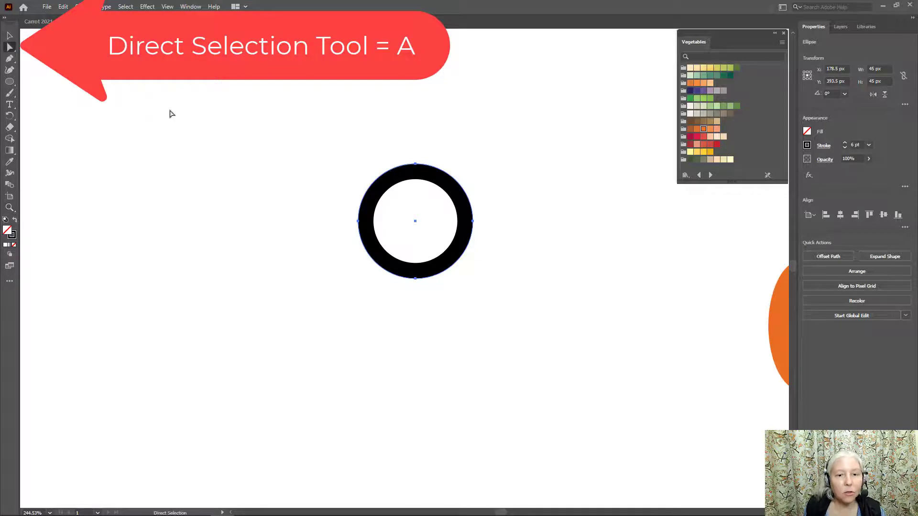
left_click(416, 279)
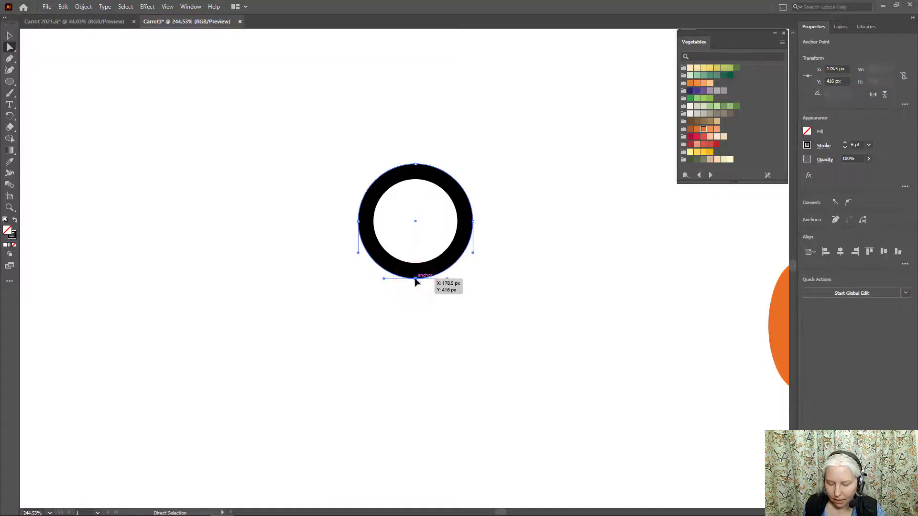
key("Delete")
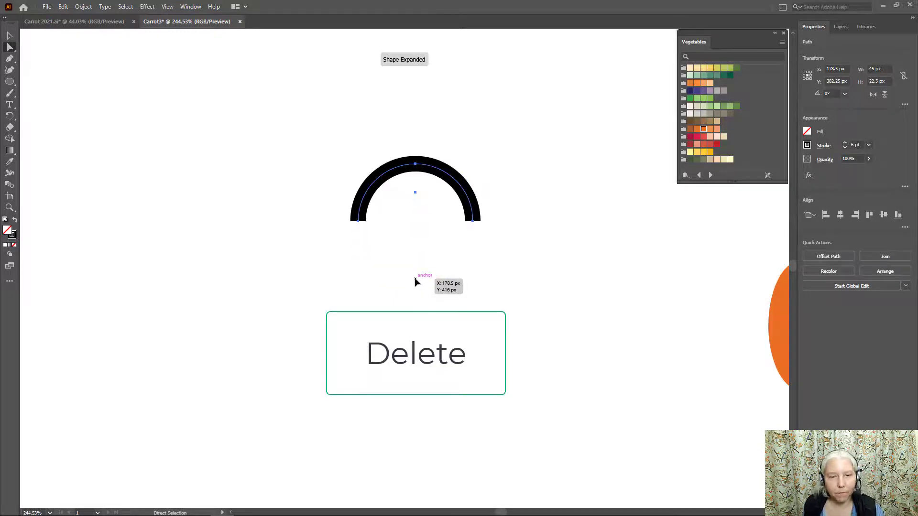
left_click(358, 221)
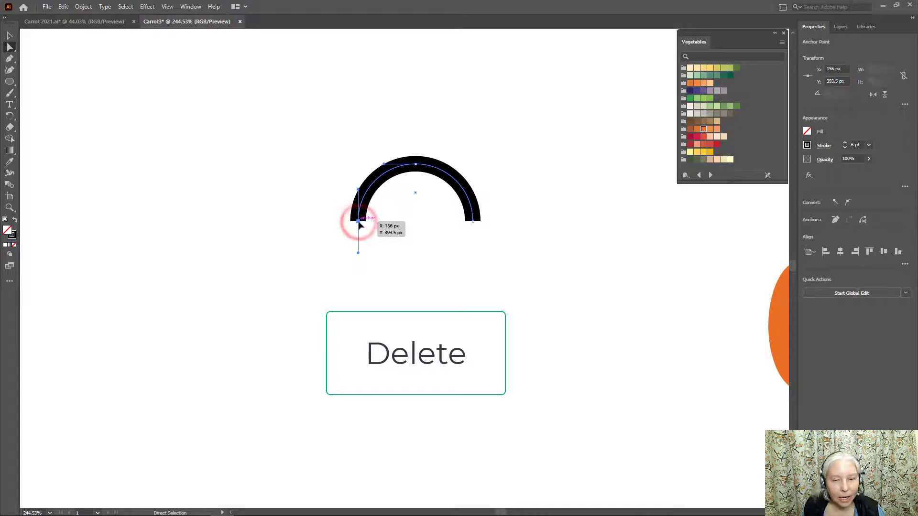
key("Delete")
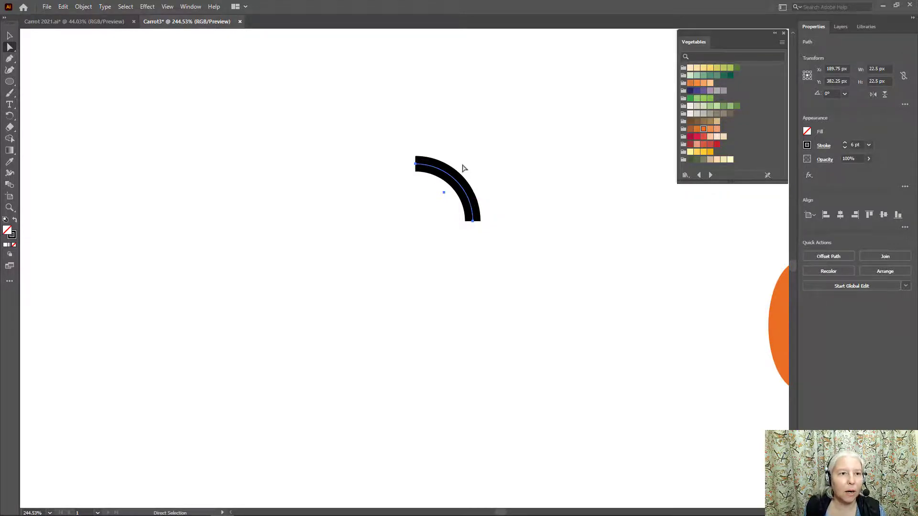
Show the full stroke options and give the quarter arc a round cap.
left_click(196, 9)
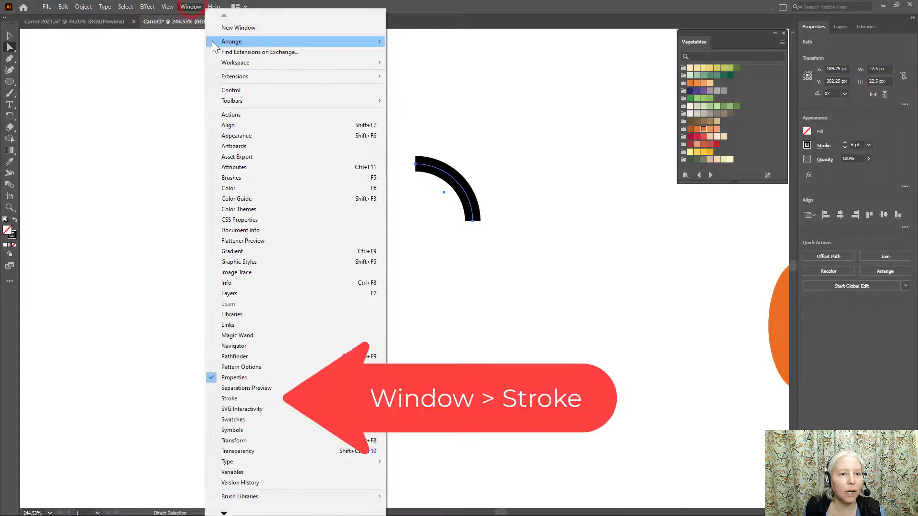
left_click(246, 399)
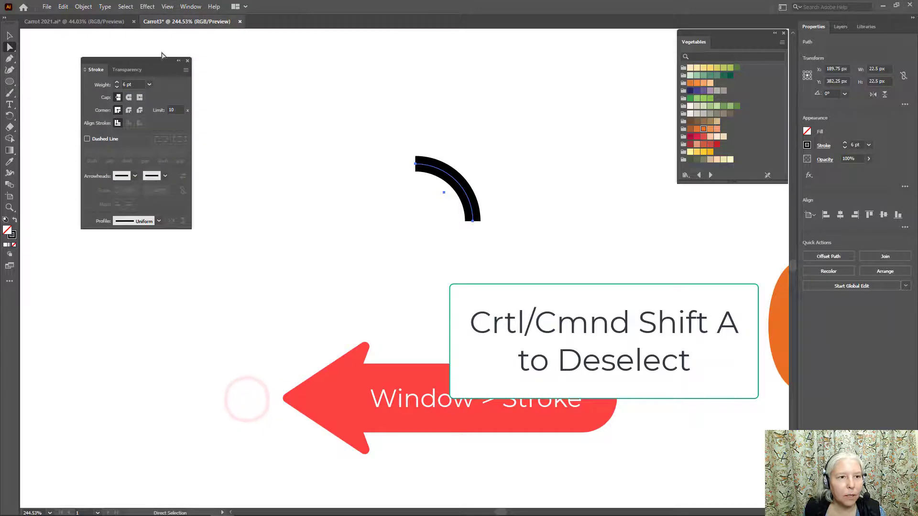
left_click_drag(156, 60, 333, 96)
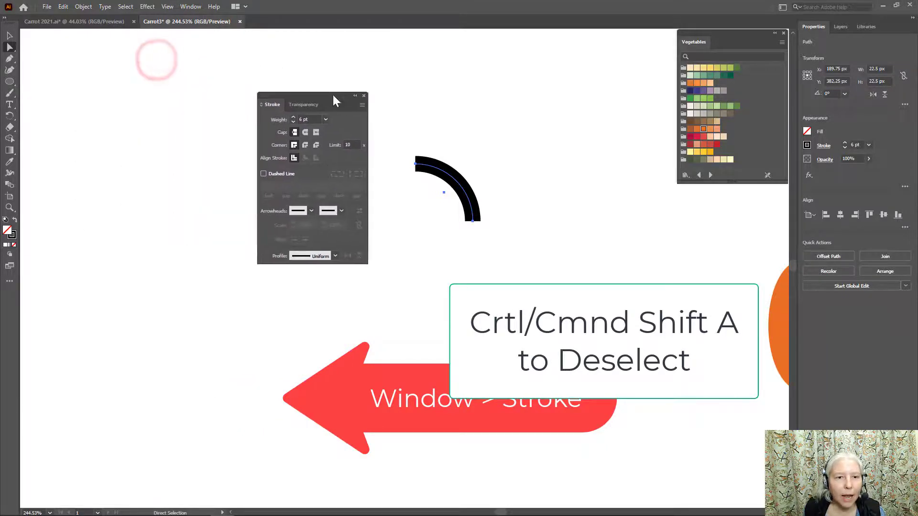
left_click(363, 106)
left_click(386, 109)
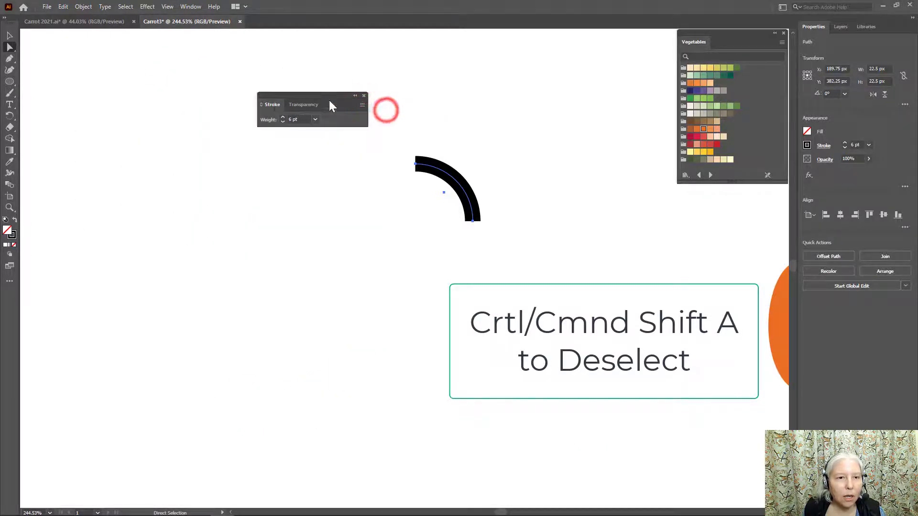
left_click_drag(322, 94, 311, 120)
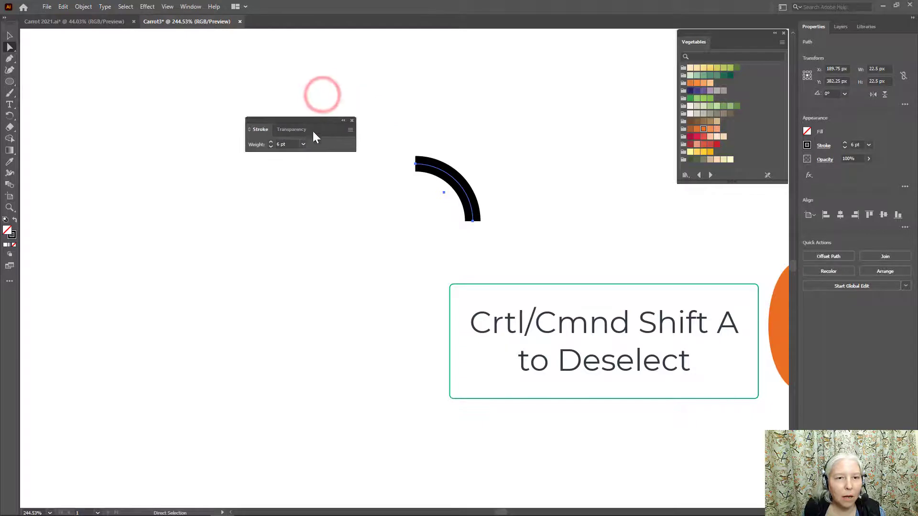
left_click(351, 129)
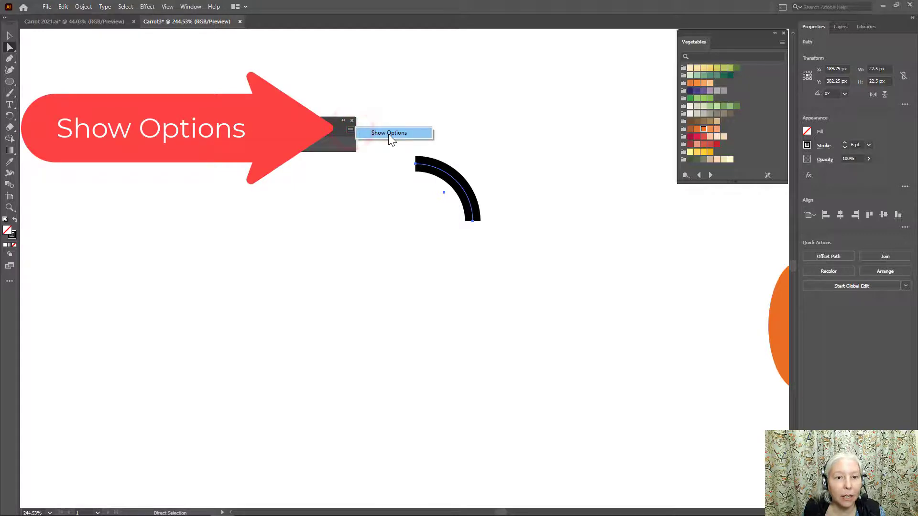
left_click(388, 134)
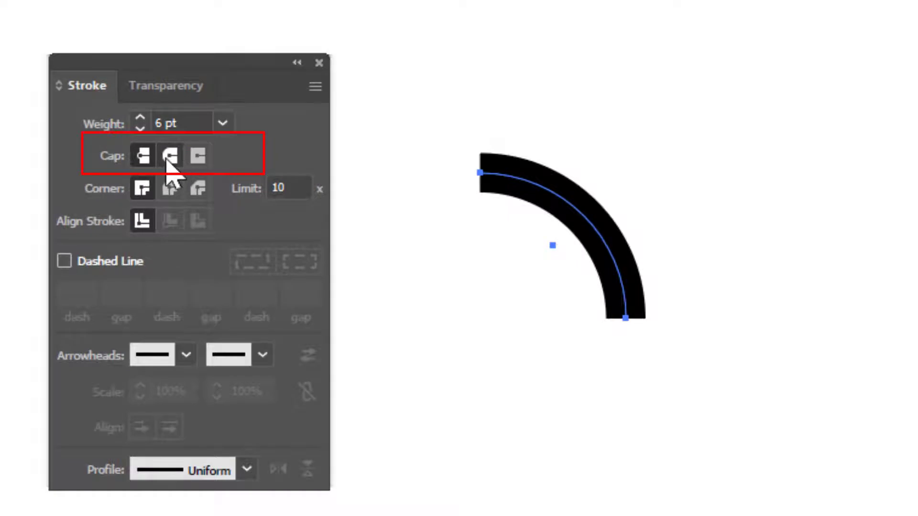
left_click(169, 158)
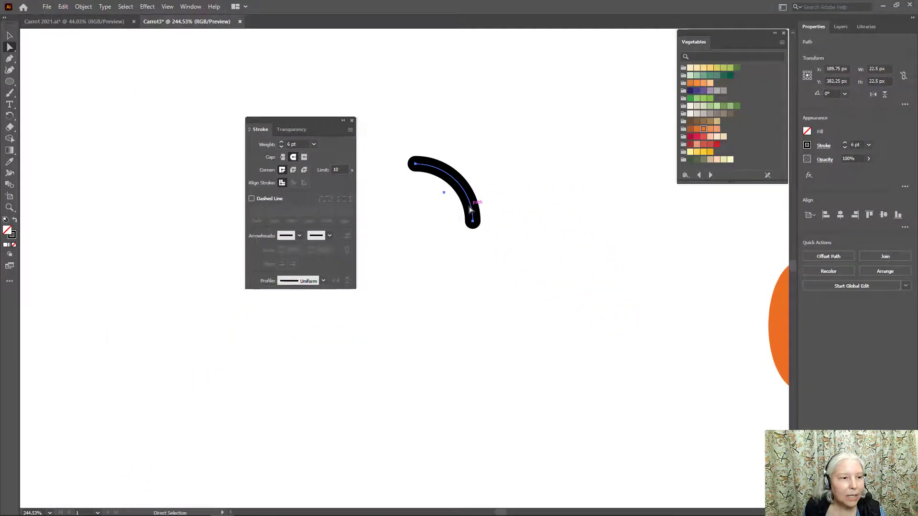
Rotate the arc 45° so that it bows upward symmetrically.
left_click(10, 116)
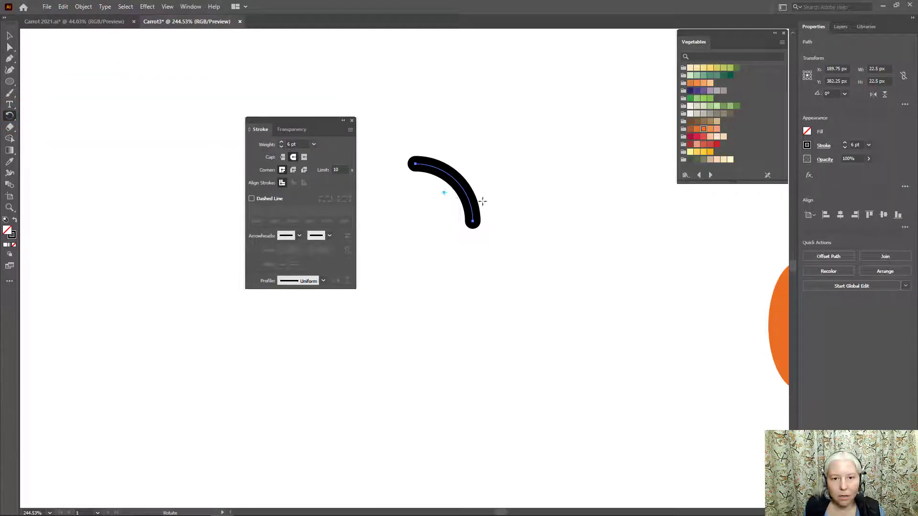
left_click_drag(482, 201, 490, 168)
key("v")
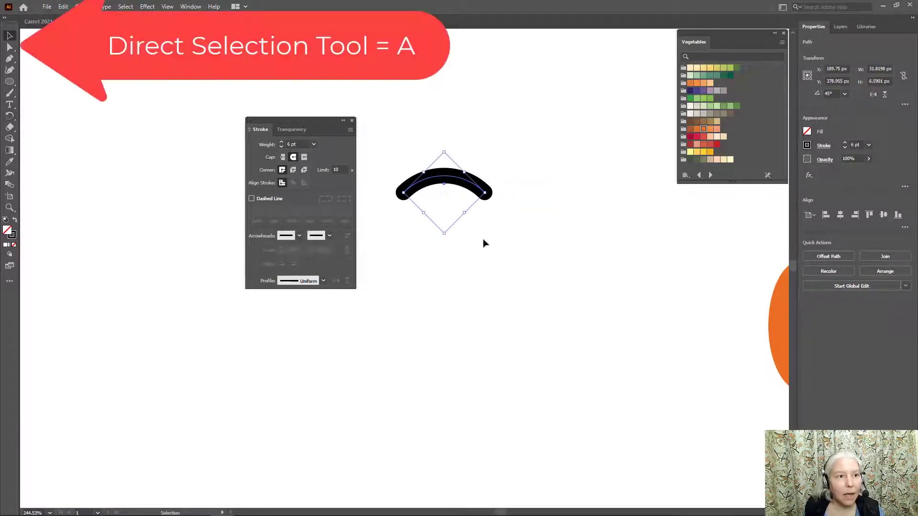
Reshape the arc into a higher, even curve by raising the direction handles of its left and right end points.
key("a")
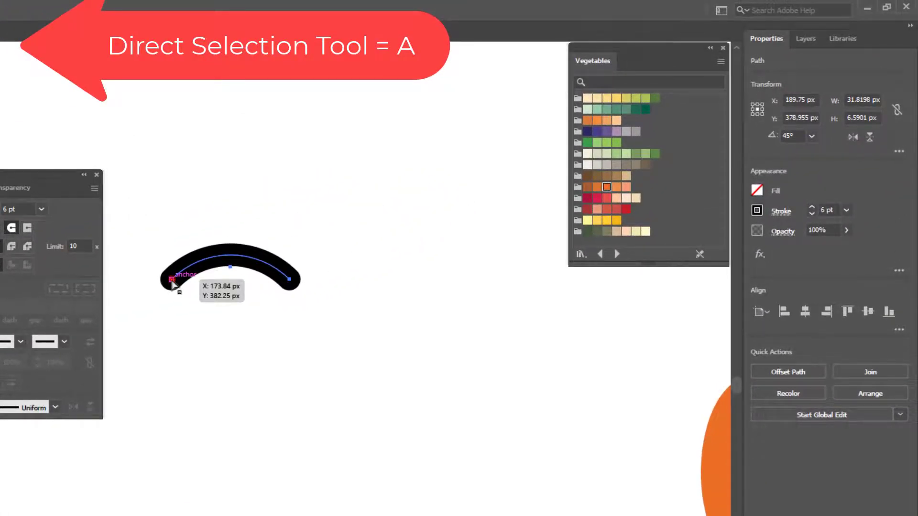
left_click(172, 281)
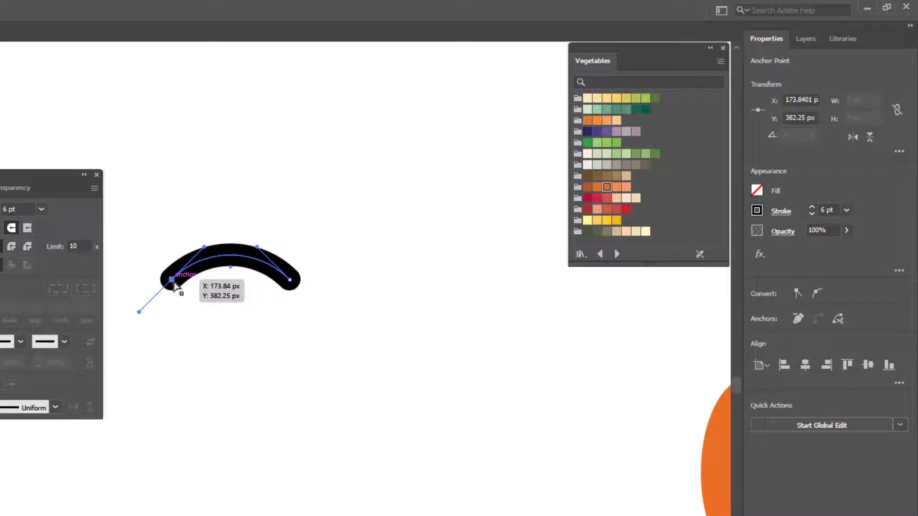
left_click_drag(205, 249, 202, 230)
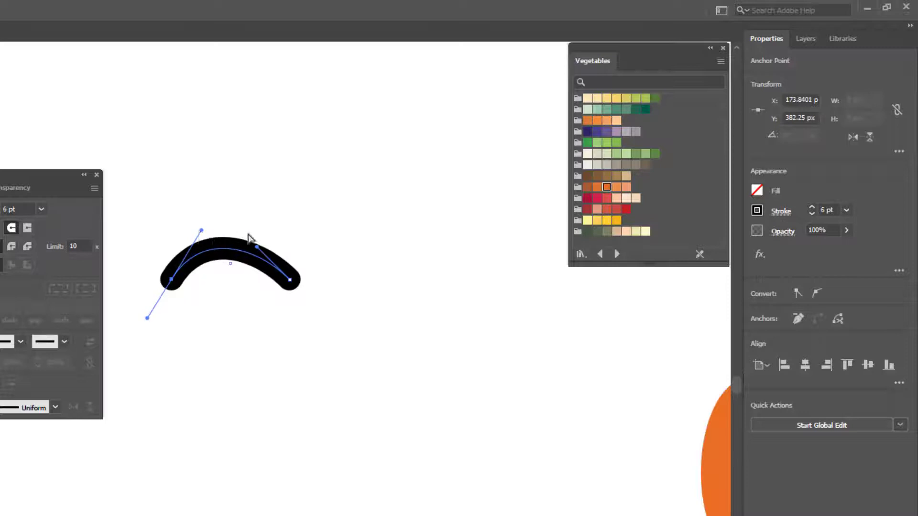
left_click_drag(257, 249, 265, 241)
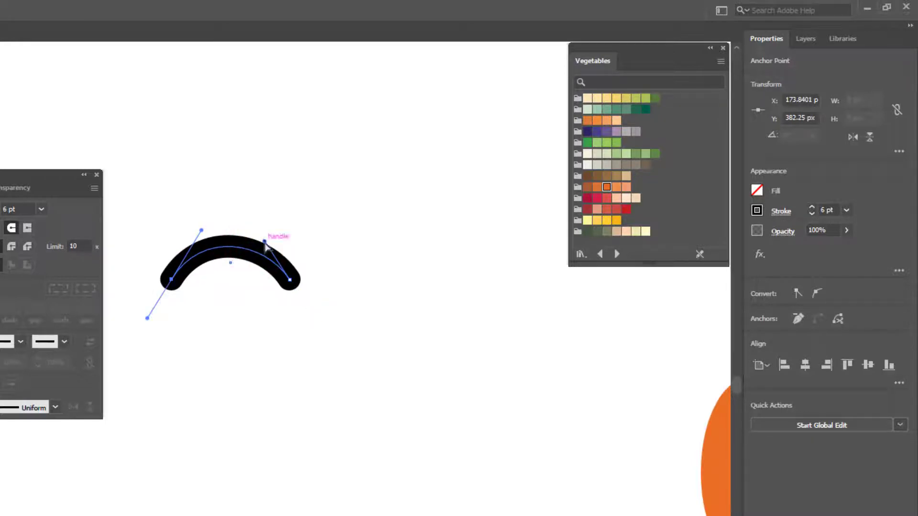
left_click(266, 241)
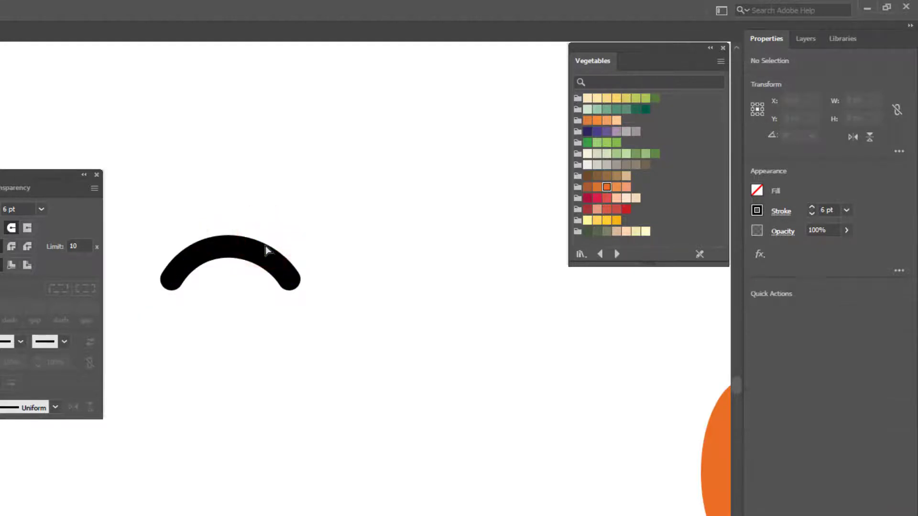
left_click(289, 279)
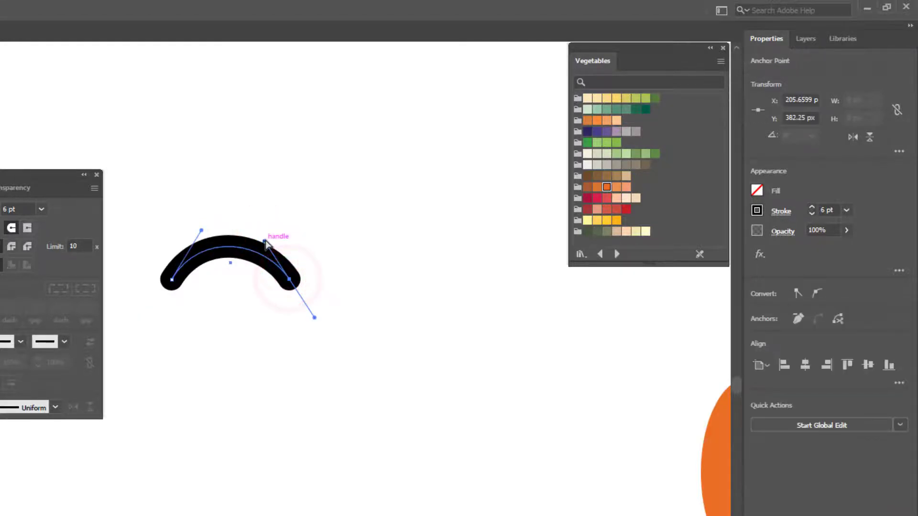
left_click_drag(265, 241, 265, 234)
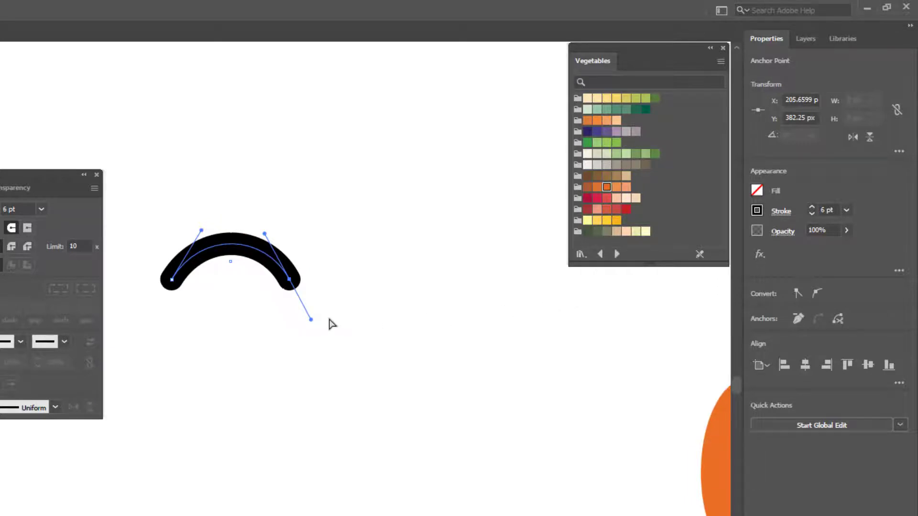
Duplicate the arc about 65 px to its right and place both arcs on the upper part of the carrot as closed eyes.
key("v")
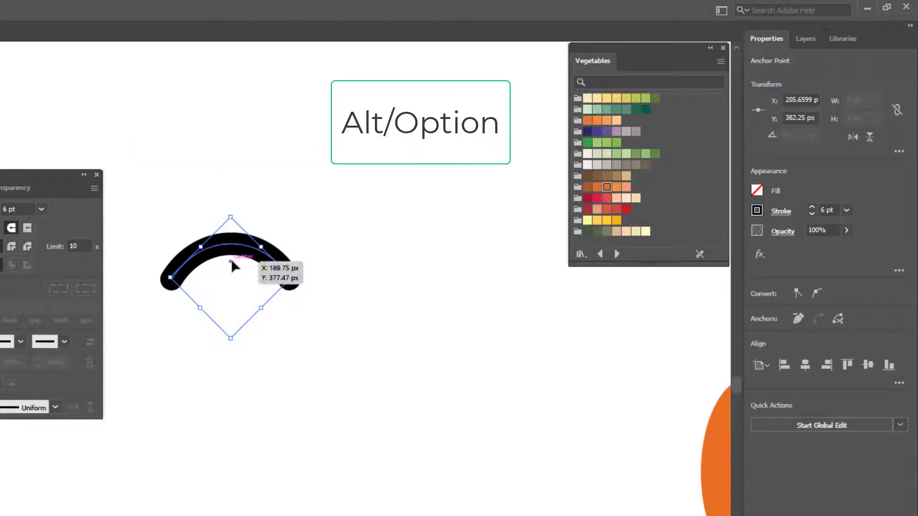
left_click_drag(231, 259, 472, 261)
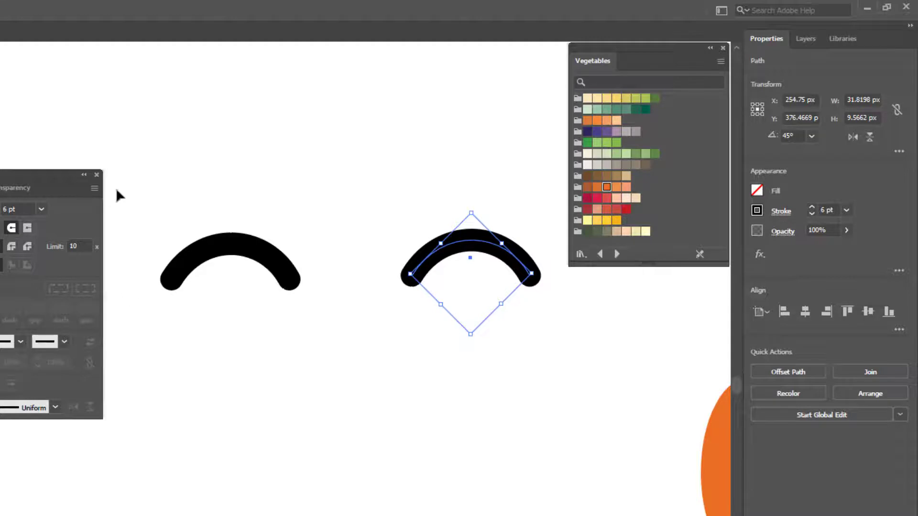
left_click_drag(152, 209, 552, 356)
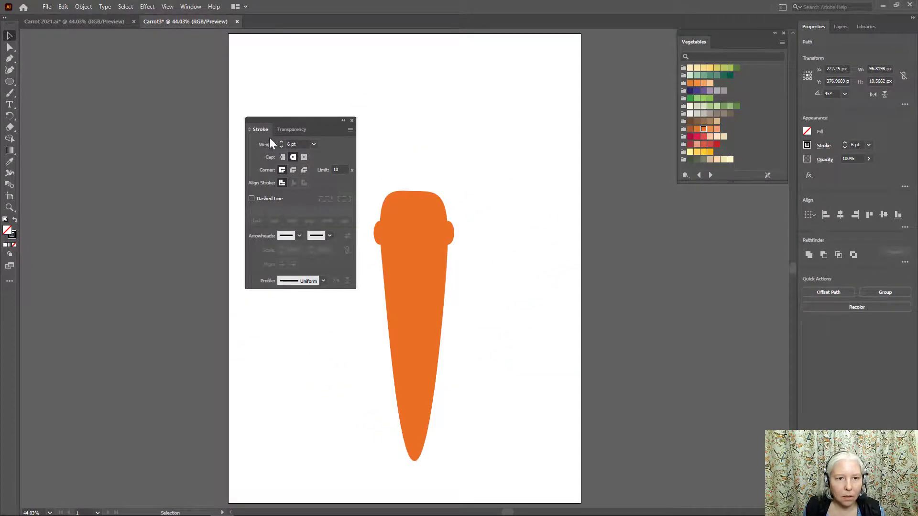
left_click_drag(296, 120, 183, 125)
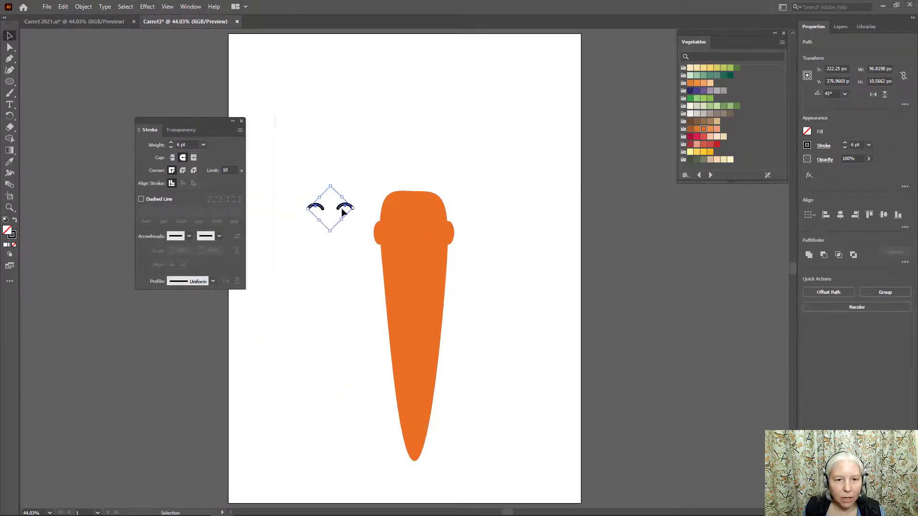
left_click_drag(339, 207, 421, 232)
left_click(522, 221)
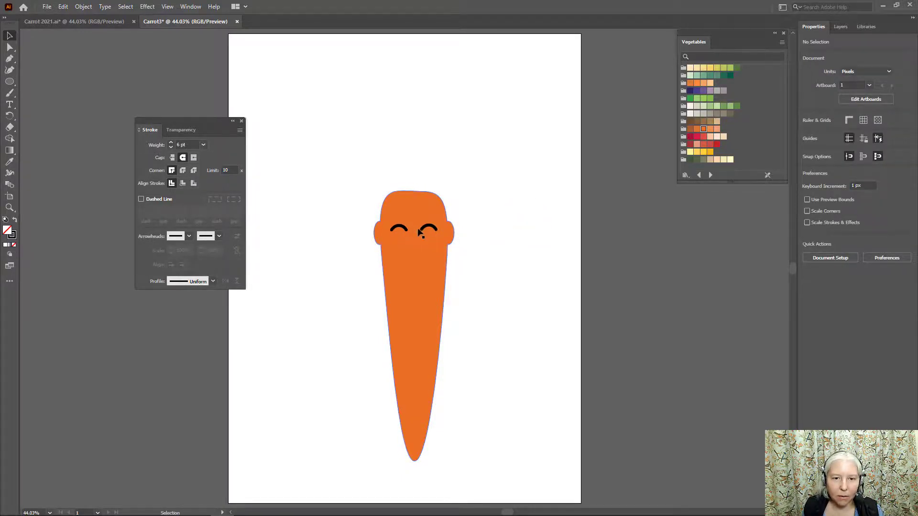
left_click(402, 231)
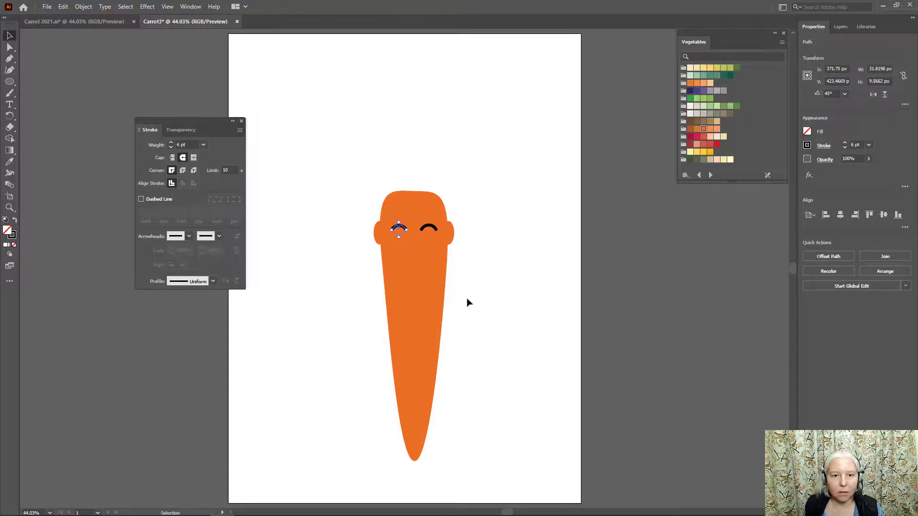
left_click(495, 206)
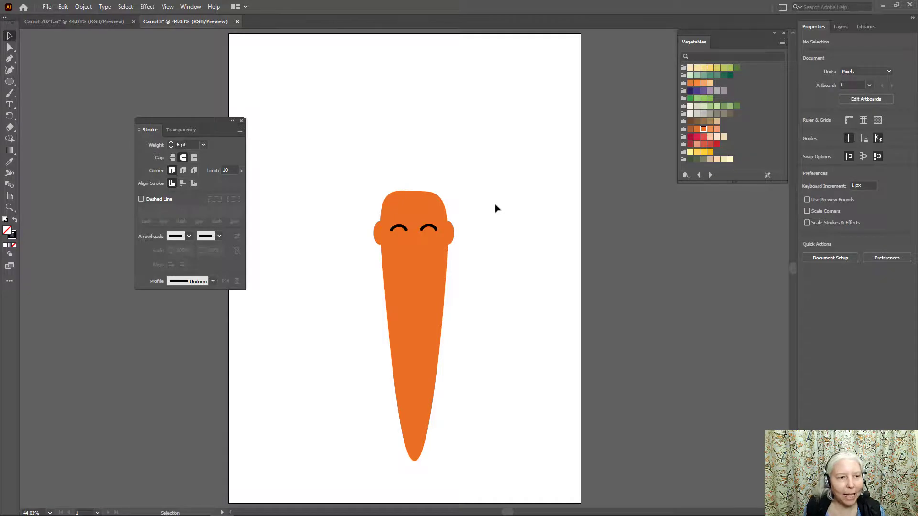
Swap to a black fill without stroke and draw a 46 px circle on the empty area left of the carrot.
left_click(14, 222)
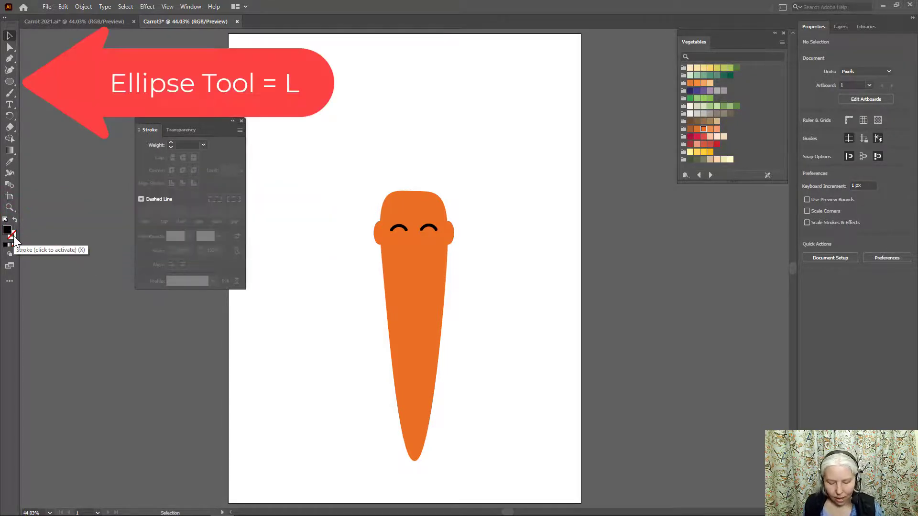
key("l")
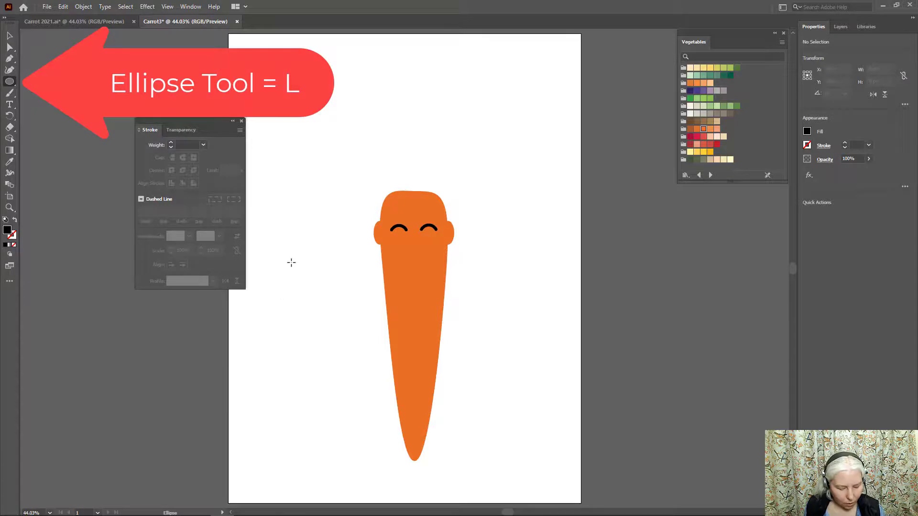
mouse_move(281, 252)
left_mouse_down()
mouse_move(313, 276)
mouse_move(302, 270)
left_mouse_up()
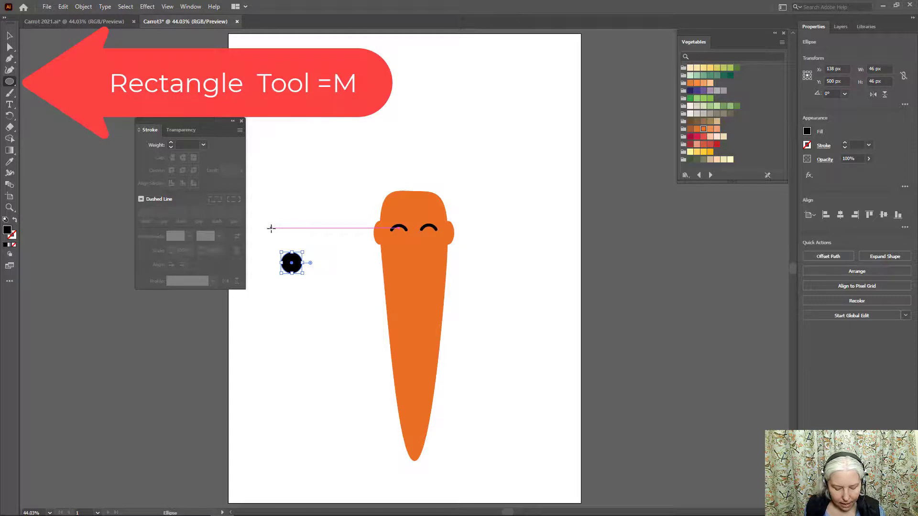
Cover the black circle's upper half with a rectangle about 109 by 72 px, subtract it to leave a half-circle mouth, and deselect.
key("m")
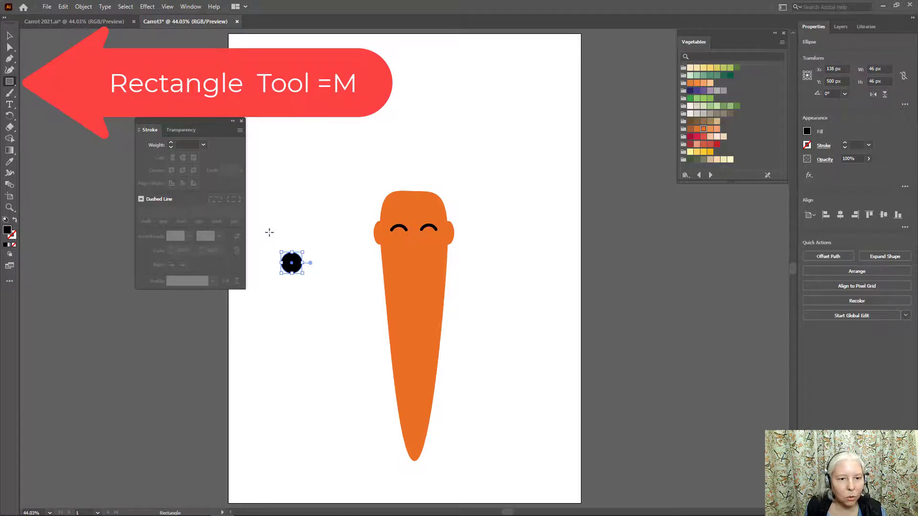
left_click_drag(267, 230, 316, 262)
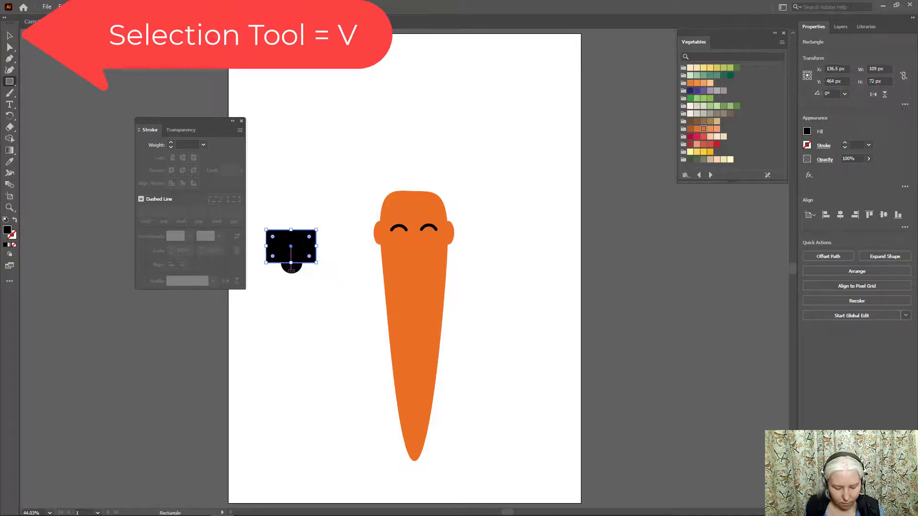
key("v")
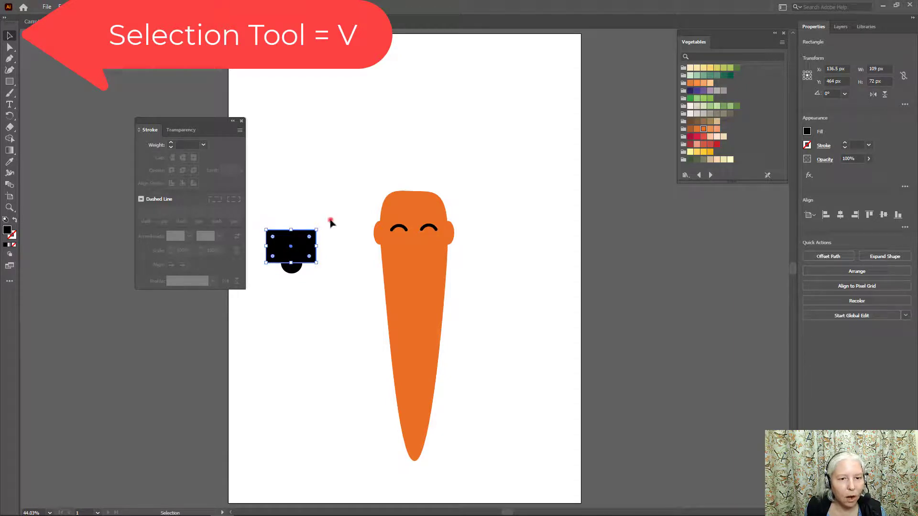
left_click_drag(330, 220, 260, 289)
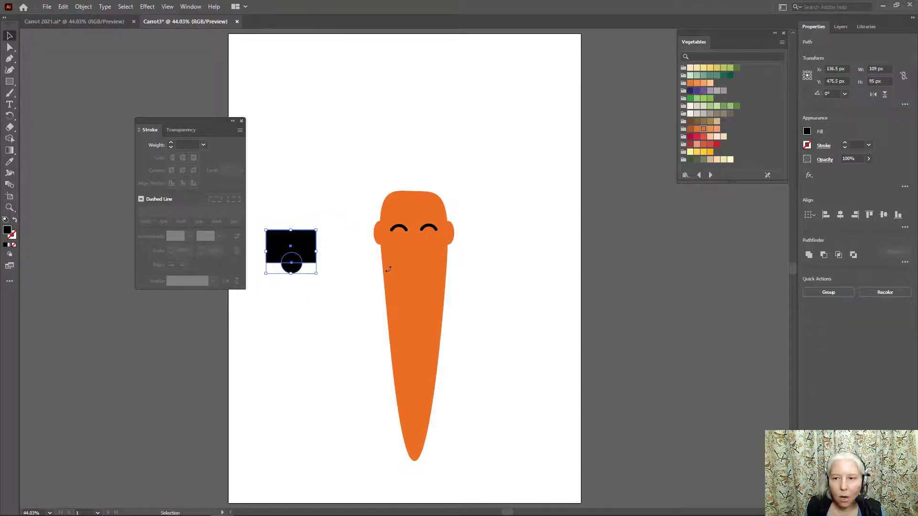
left_click(824, 254)
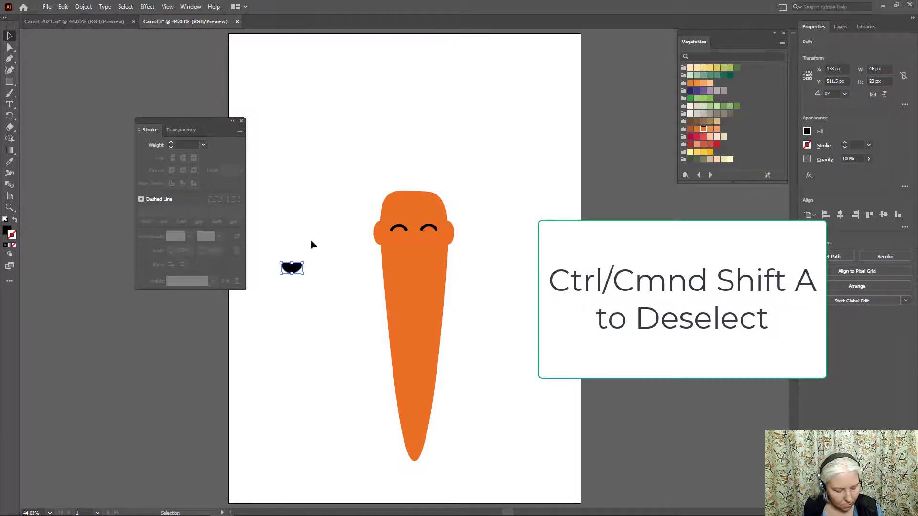
key("ctrl")
key("ctrl+shift+a")
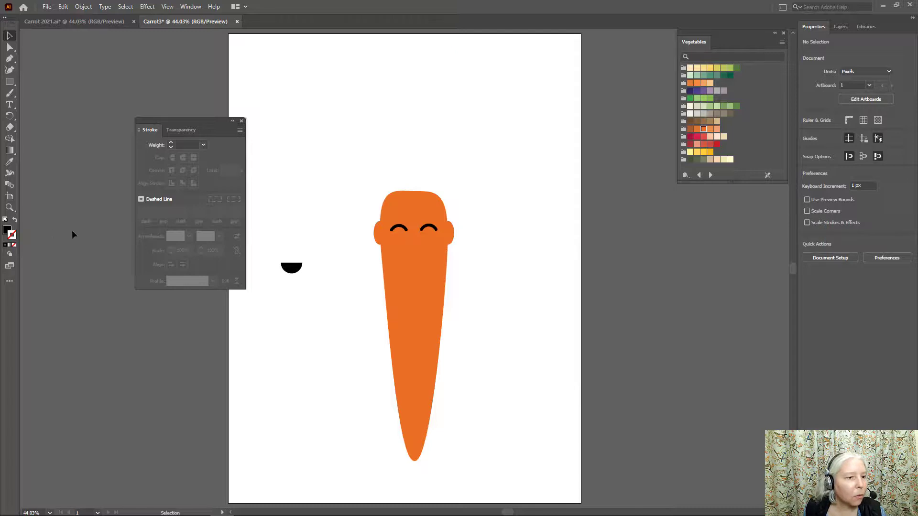
Set a white fill without stroke and draw a tooth rectangle about 6 by 13 px overlapping the left part of the mouth's flat edge.
left_click(6, 220)
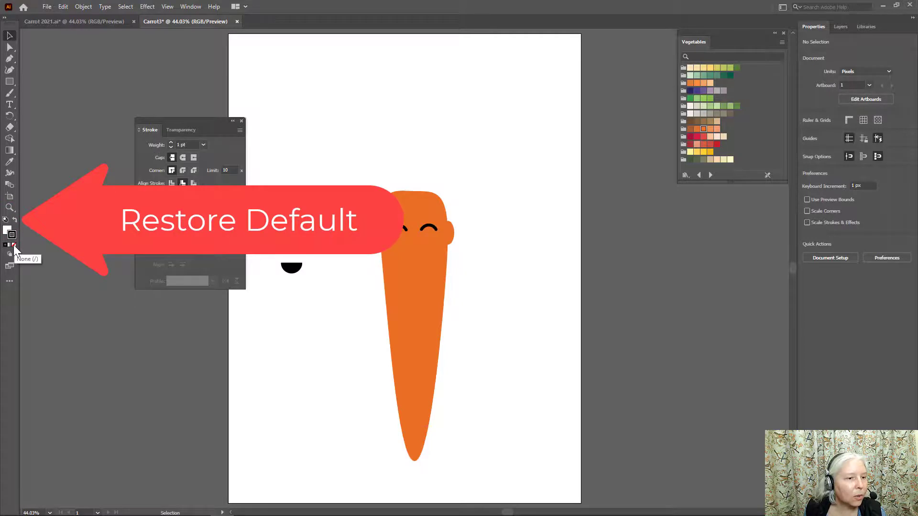
left_click(13, 245)
key("m")
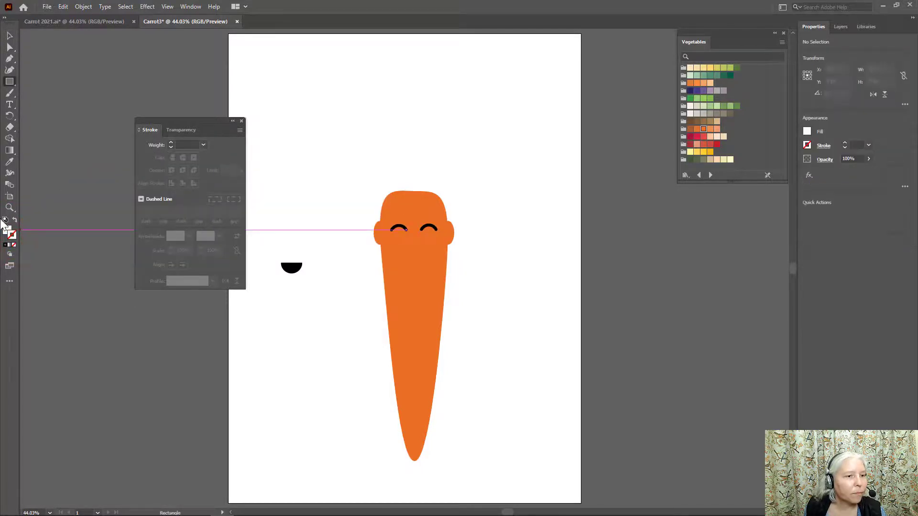
left_click(9, 210)
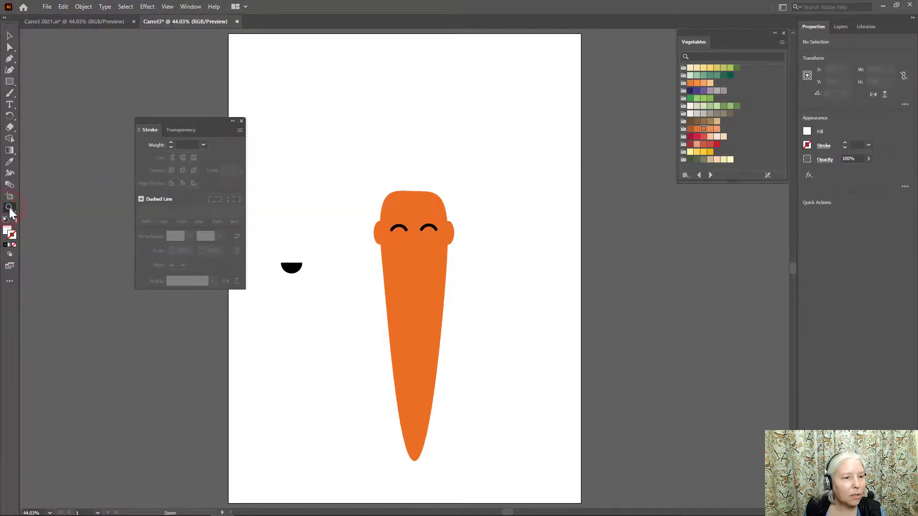
left_click(263, 246)
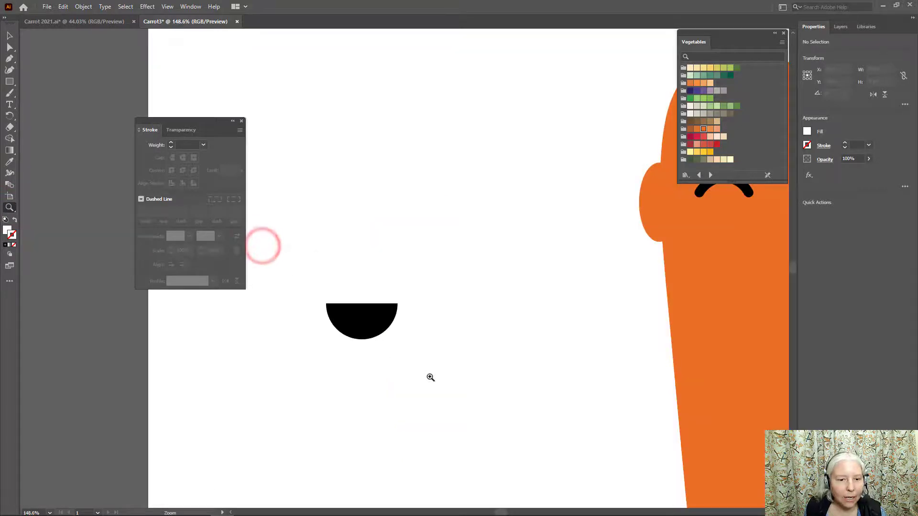
left_click_drag(430, 377, 486, 351)
key("space")
left_click_drag(509, 392, 484, 252)
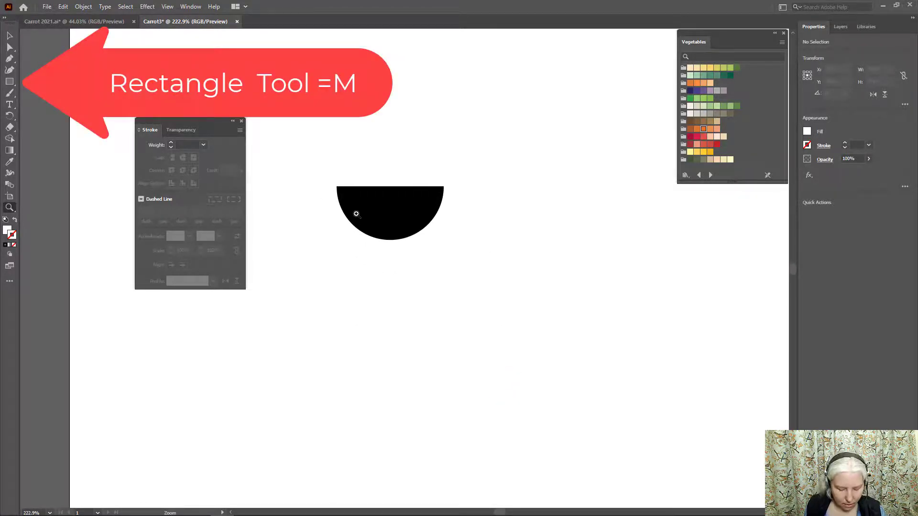
key("m")
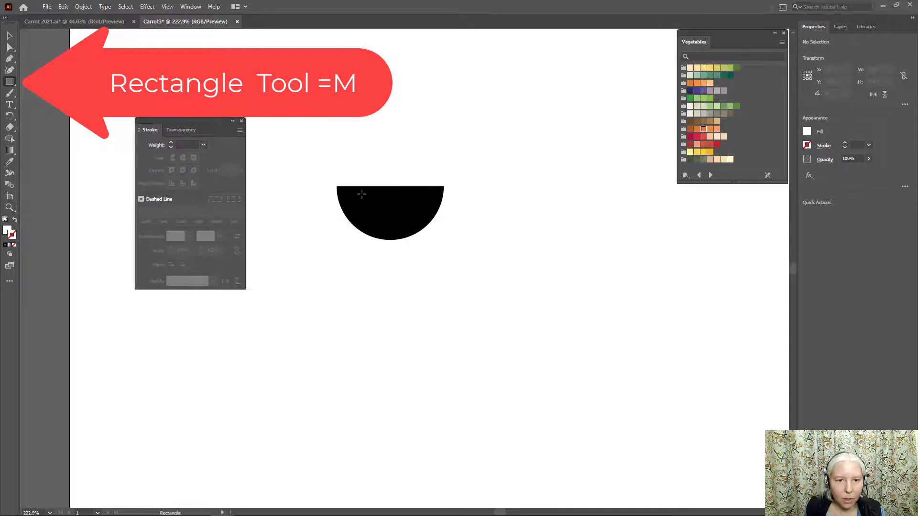
left_click_drag(365, 177, 380, 209)
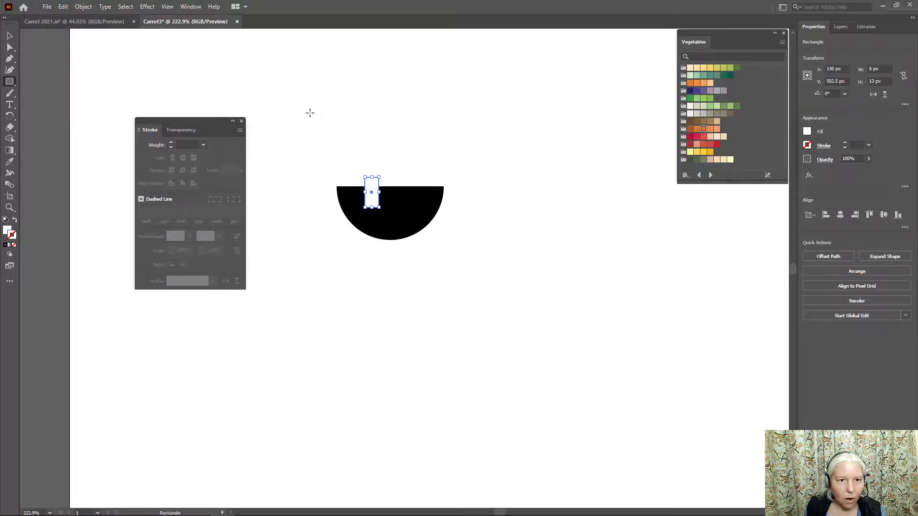
Cover the tooth's part above the mouth with a rectangle about 67 by 32 px and subtract it to trim the tooth flush.
mouse_move(309, 112)
left_mouse_down()
mouse_move(317, 153)
mouse_move(338, 185)
mouse_move(464, 186)
left_mouse_up()
key("v")
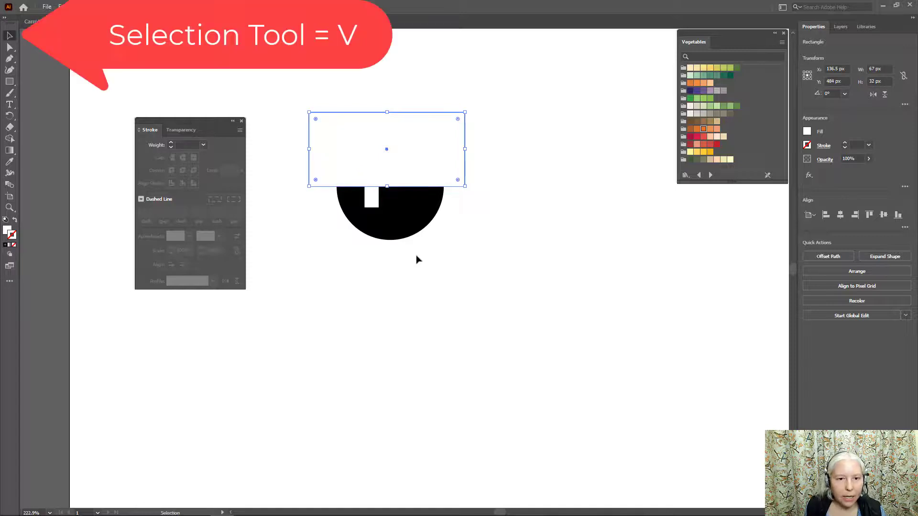
left_click(371, 200, "shift")
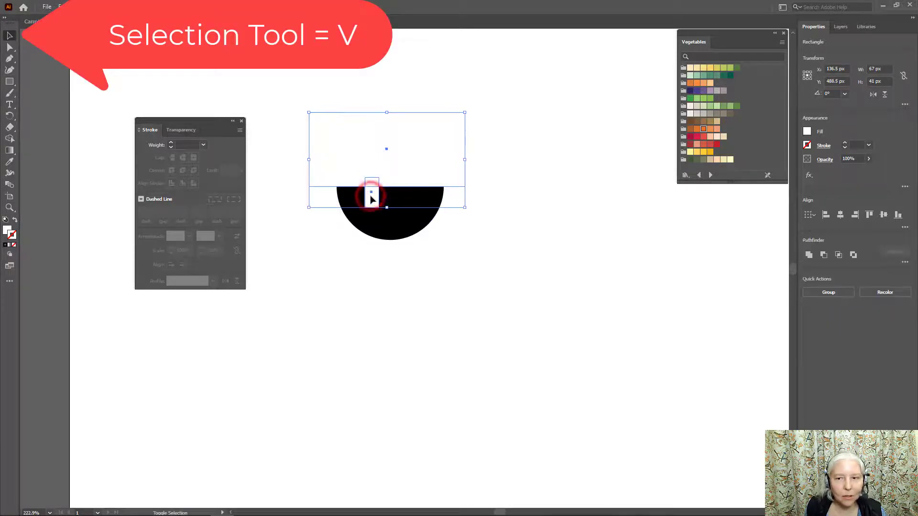
left_click(824, 253)
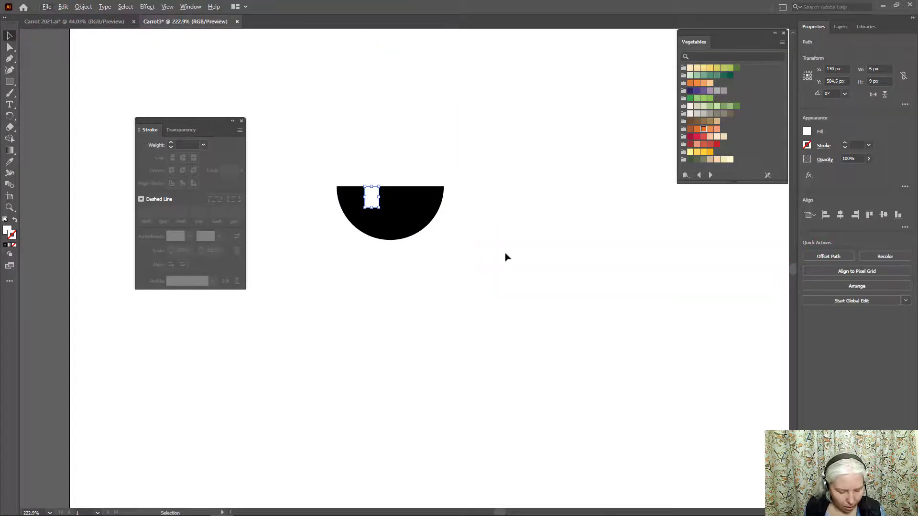
Duplicate the tooth horizontally and place both teeth side by side with a narrow gap at the middle of the mouth's flat edge.
mouse_move(369, 201)
left_mouse_down()
mouse_move(405, 199)
mouse_move(383, 198)
left_mouse_up()
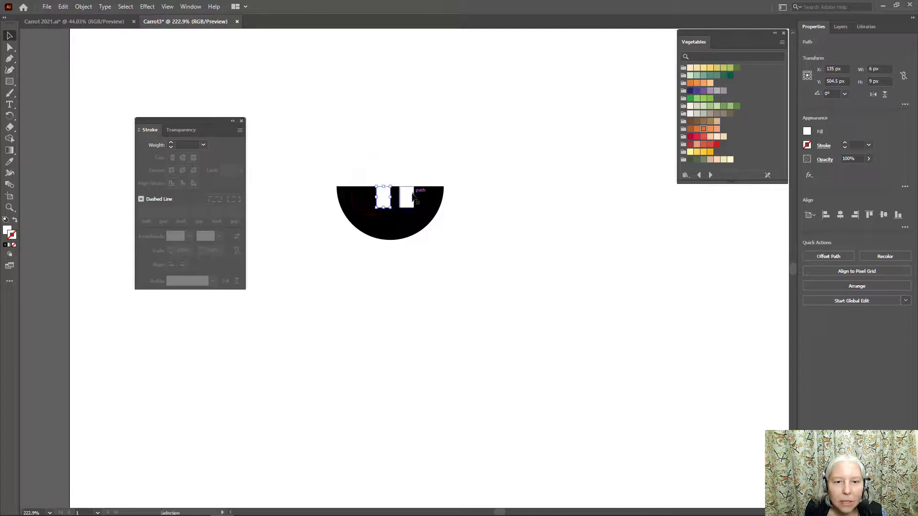
left_click(408, 195)
left_click_drag(406, 198, 406, 198)
left_click(478, 283)
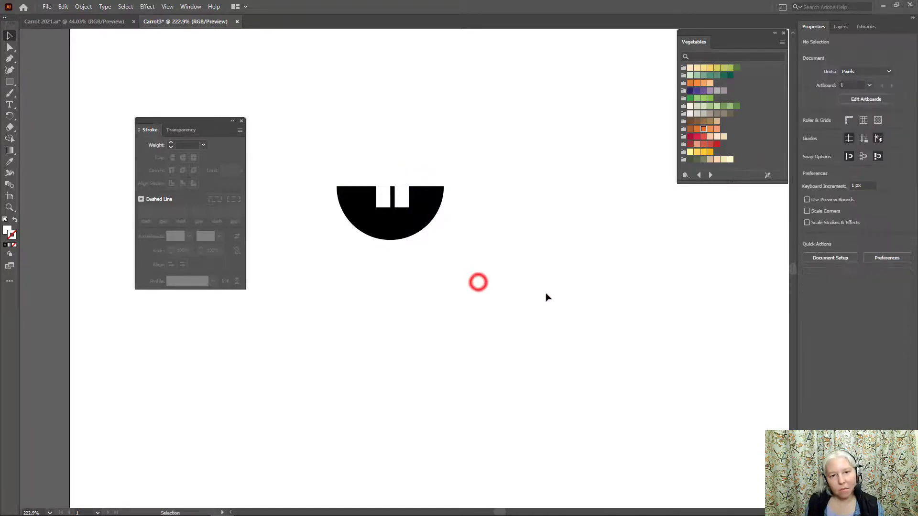
left_click(401, 197)
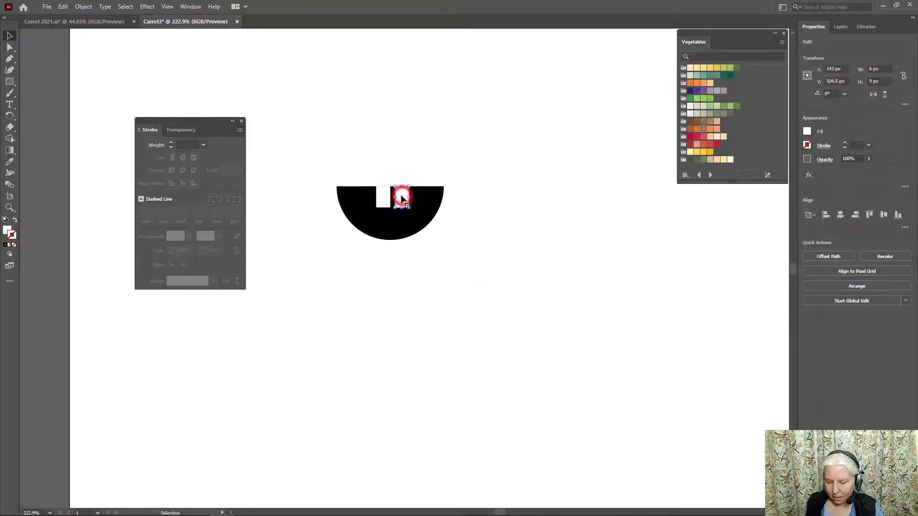
Group the mouth with its two teeth and place the group centred below the carrot's eyes.
left_click_drag(310, 156, 467, 258)
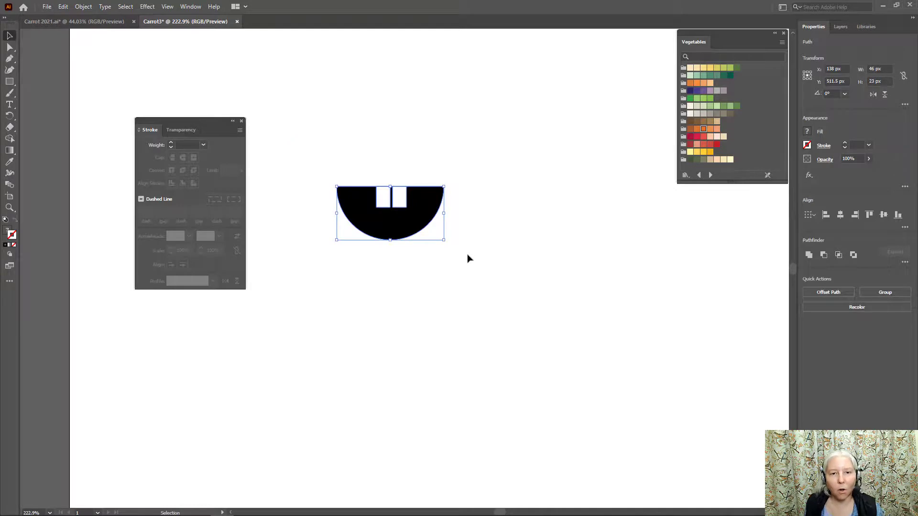
right_click(397, 217)
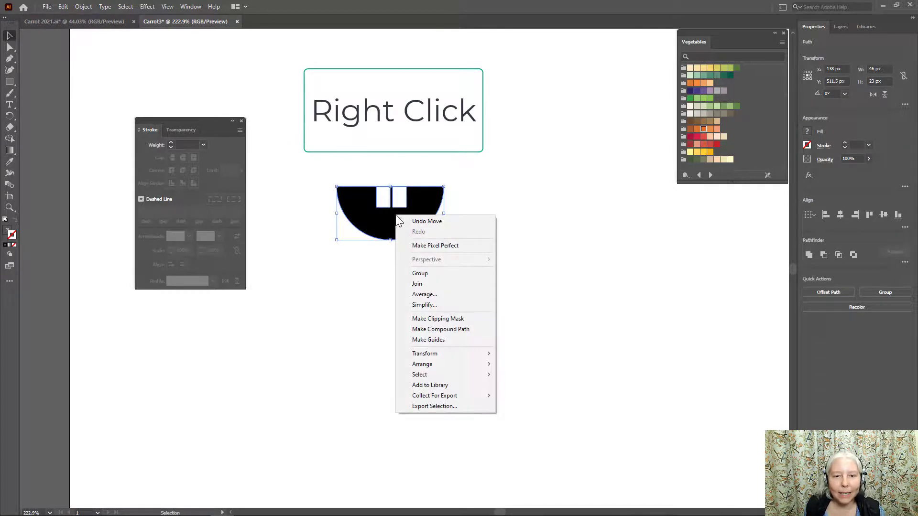
left_click(420, 274)
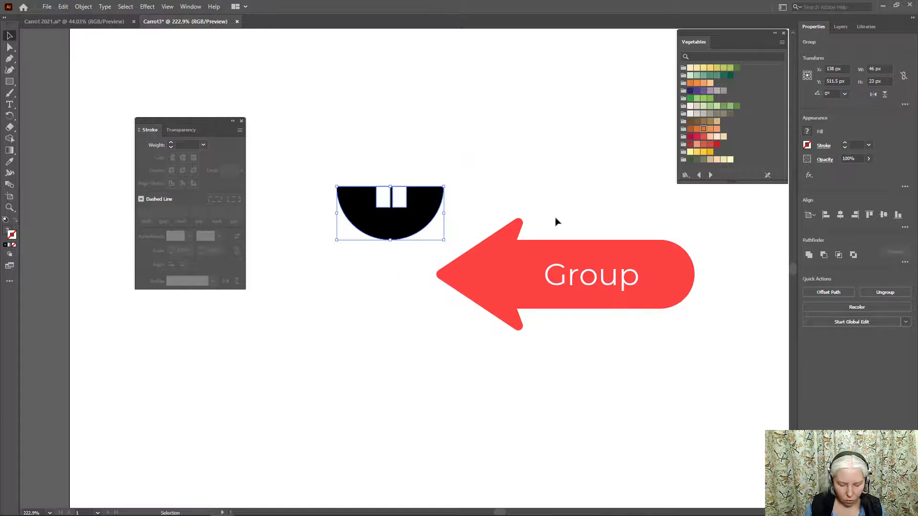
key("ctrl+0")
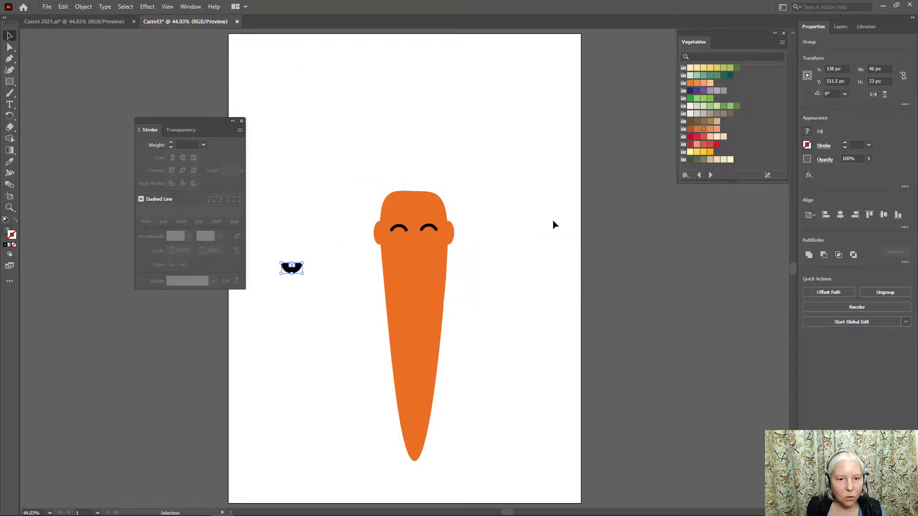
left_click_drag(291, 274, 414, 252)
left_click(511, 250)
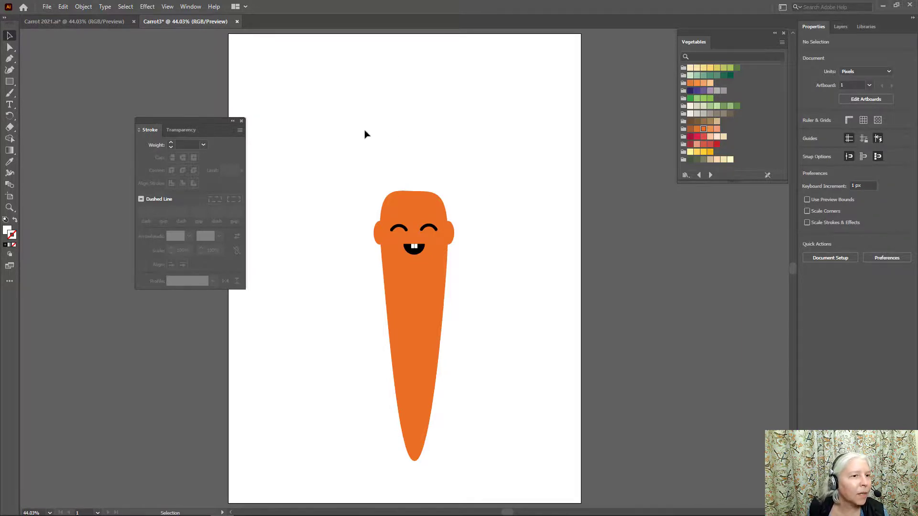
Paint a curved dark red crease about 95 by 40 px below the mouth from the carrot's left edge with the 3 pt. Round brush.
left_click(10, 94)
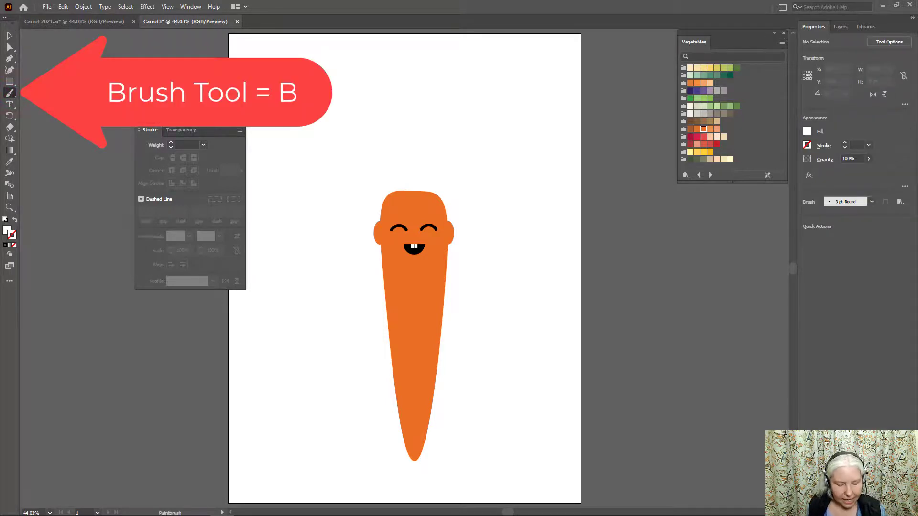
left_click(12, 235)
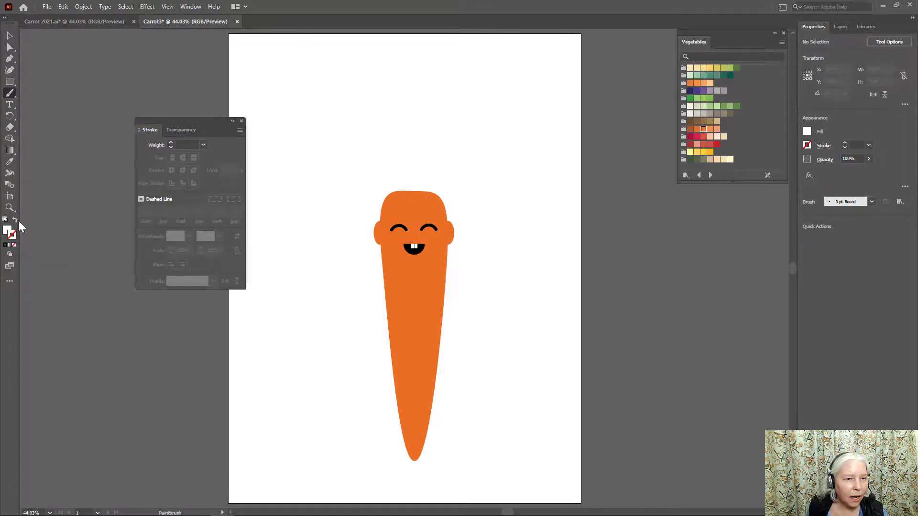
left_click(691, 147)
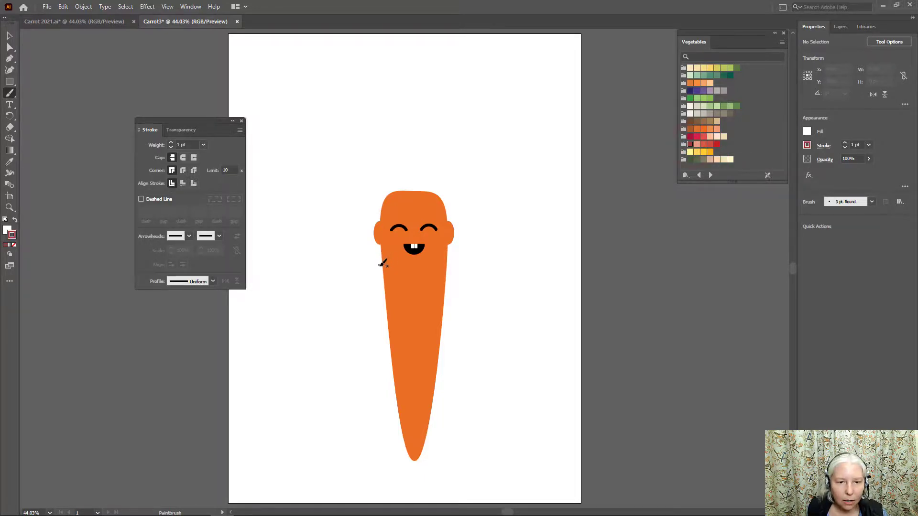
left_click_drag(382, 269, 427, 286)
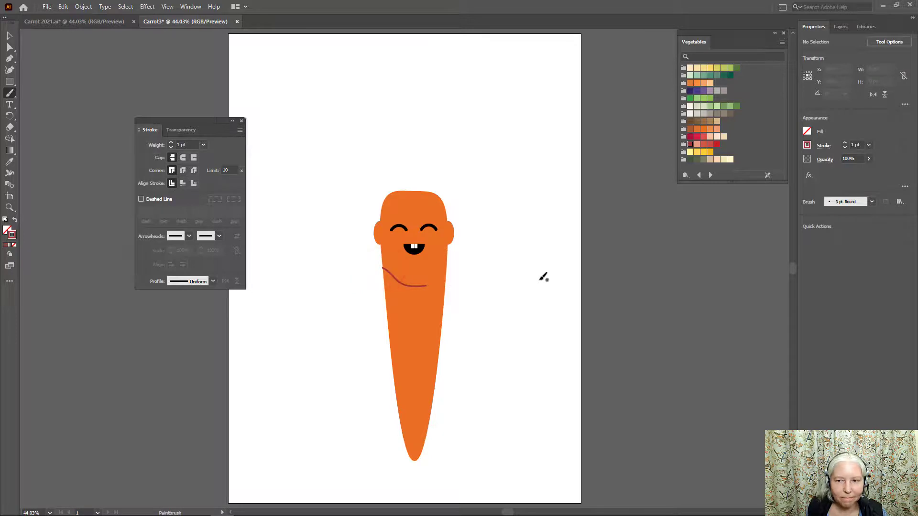
Set the stroke colour to the dark orange-red BC3506 in the Color Picker.
left_click(690, 145)
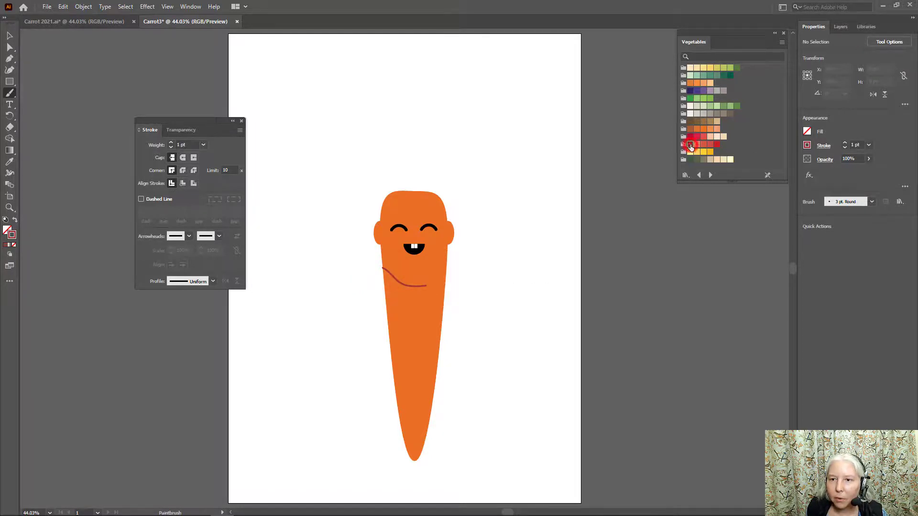
double_click(12, 234)
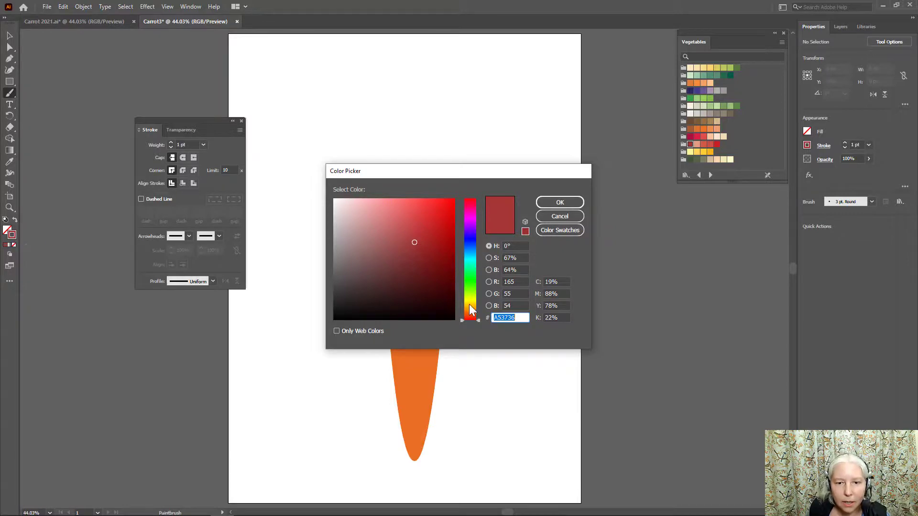
left_click_drag(478, 320, 479, 312)
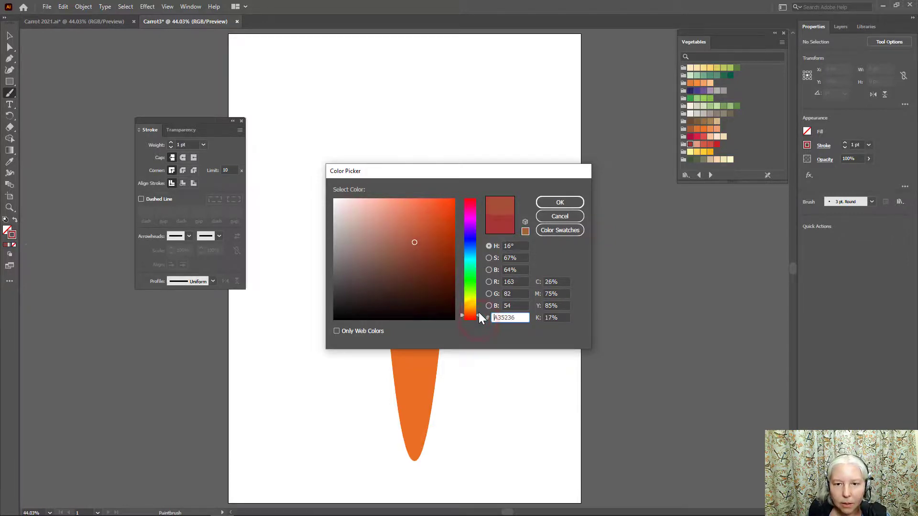
left_click(425, 217)
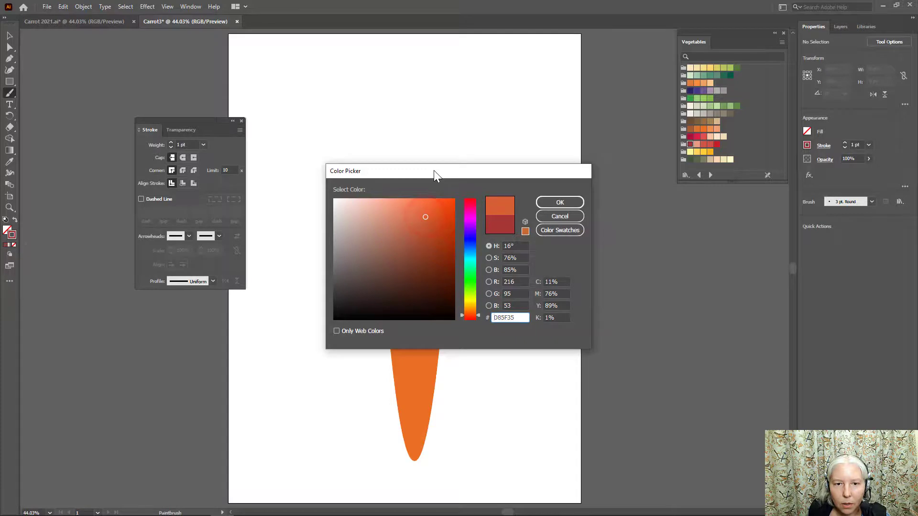
left_click_drag(434, 170, 530, 168)
mouse_move(528, 200)
left_mouse_down()
mouse_move(544, 240)
mouse_move(548, 228)
left_mouse_up()
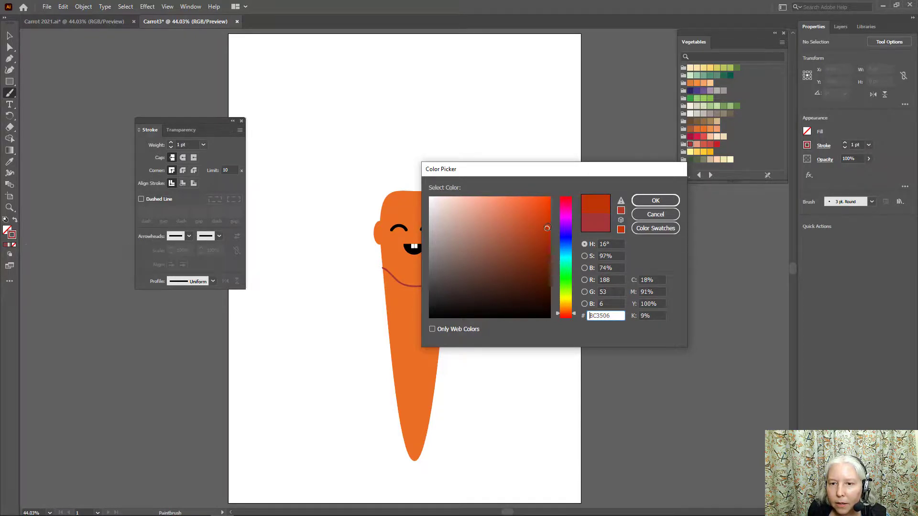
left_click(654, 206)
Paint a second crease about 60 by 36 px lower on the carrot's left edge, and delete both painted creases.
left_click_drag(385, 297, 419, 315)
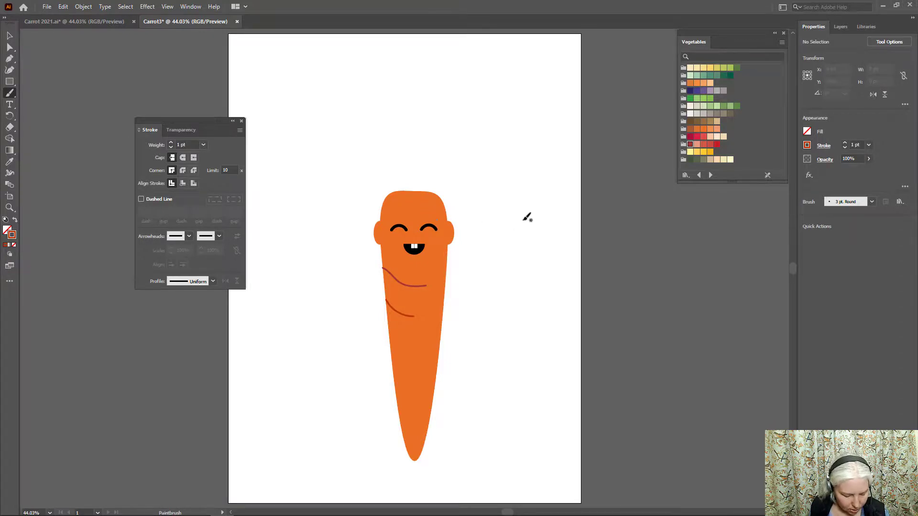
key("v")
left_click(414, 285)
key("Delete")
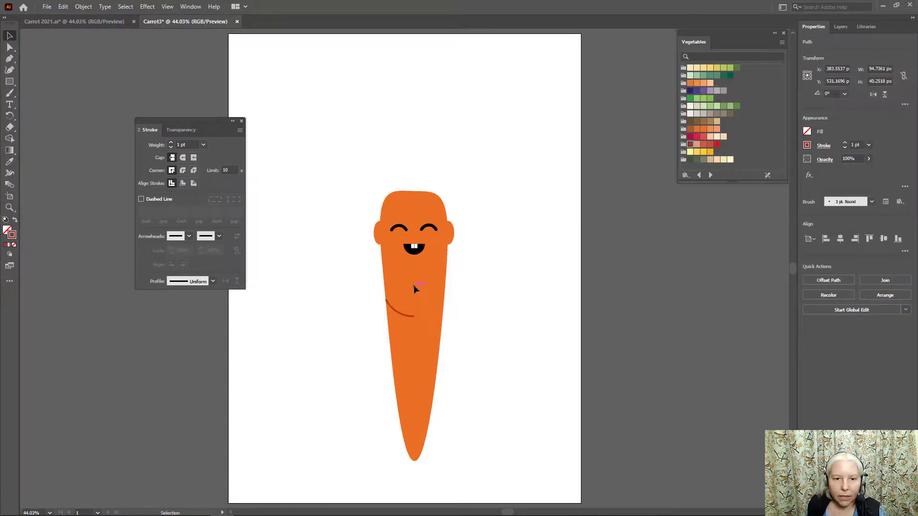
left_click(403, 313)
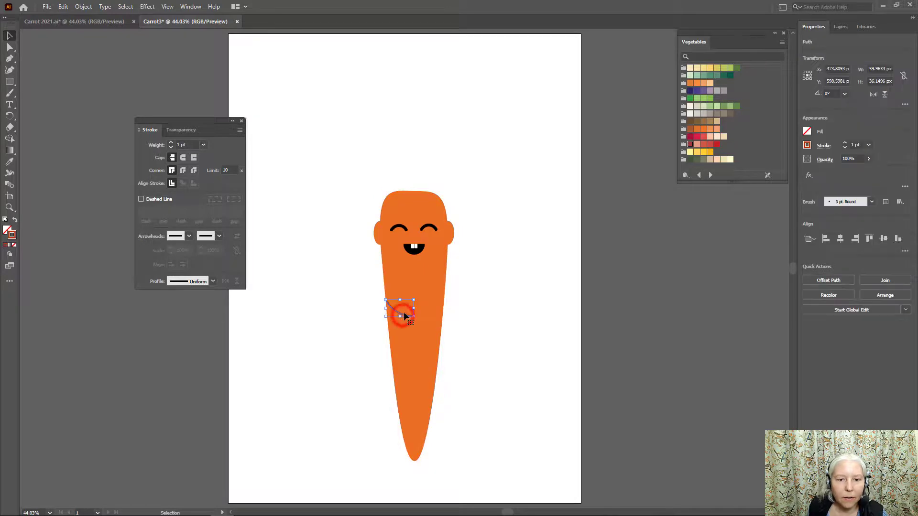
key("Delete")
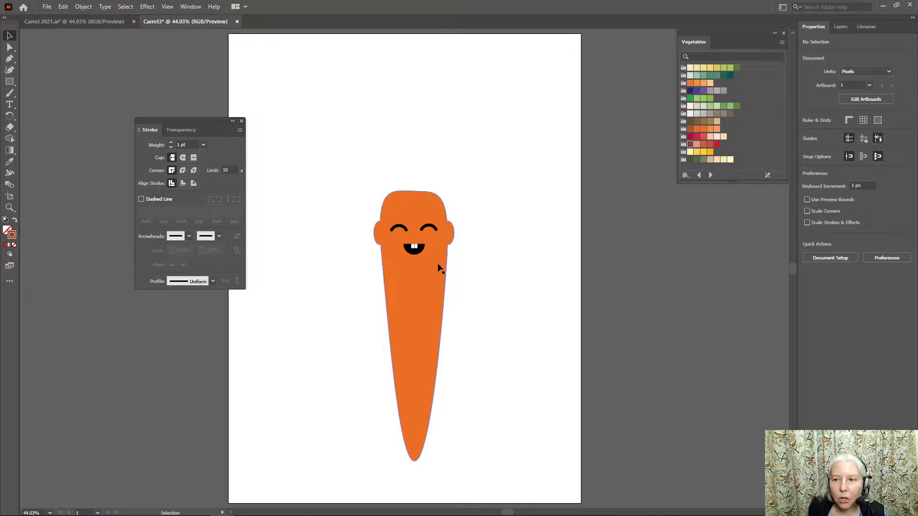
Display the document's brushes and open the Artistic_Ink brush library.
left_click(187, 7)
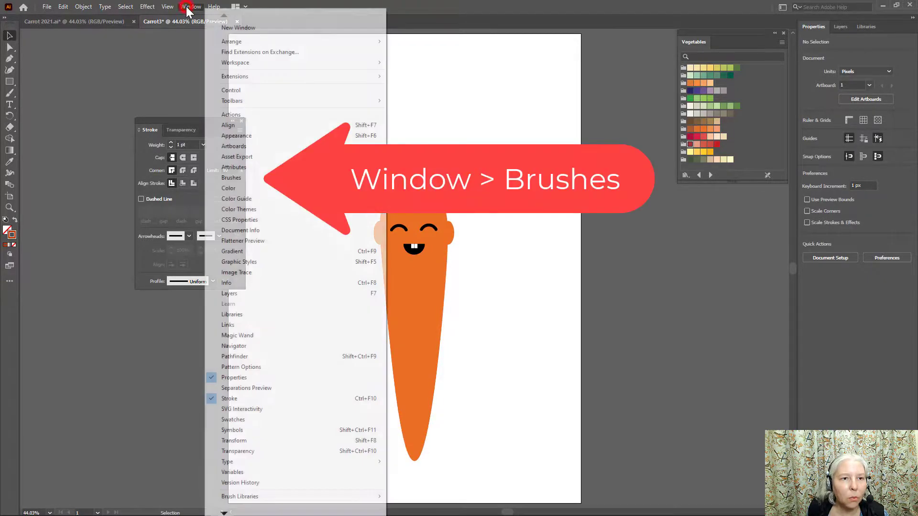
left_click(232, 179)
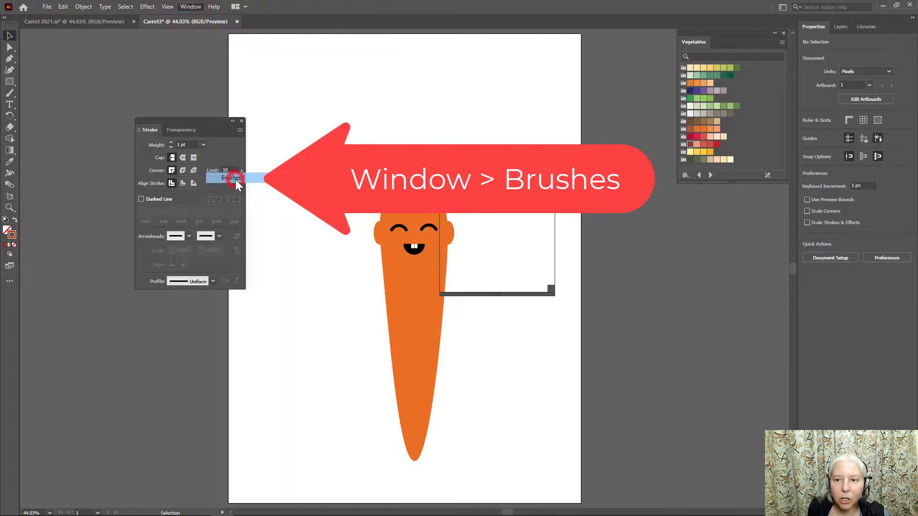
left_click_drag(528, 163, 557, 156)
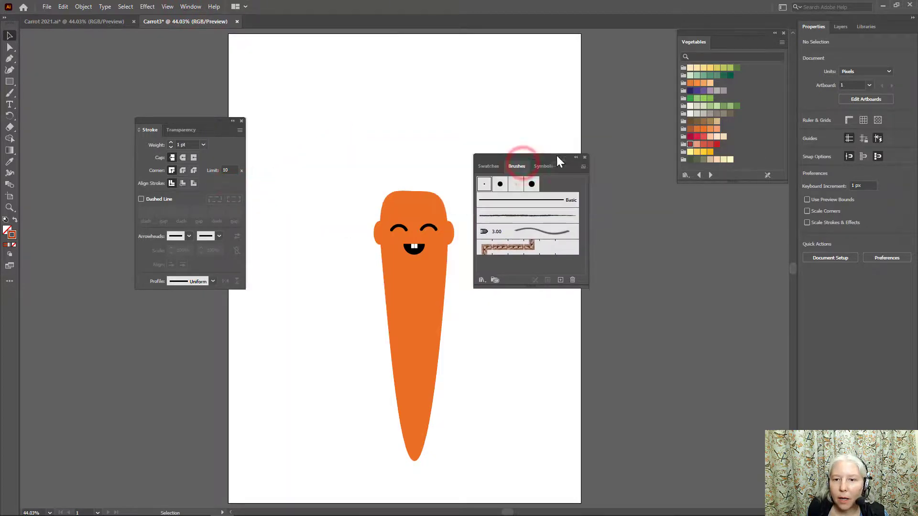
left_click(584, 165)
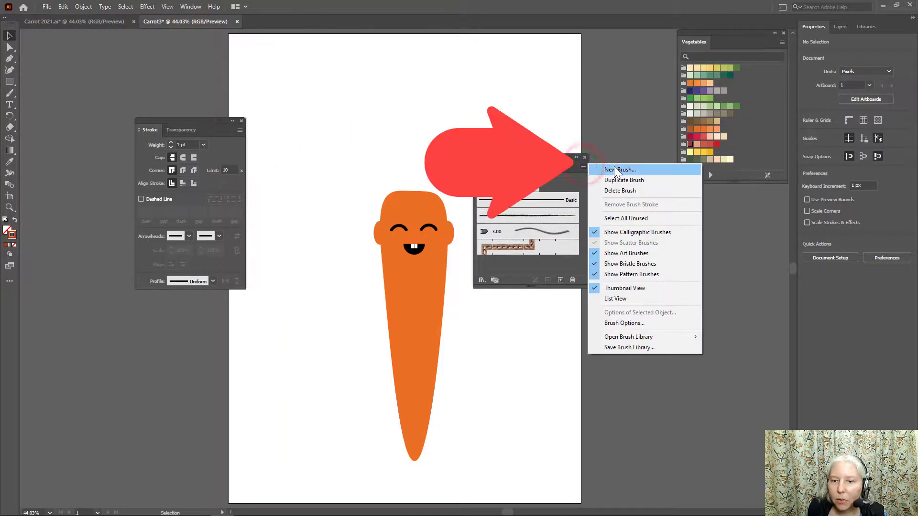
mouse_move(634, 341)
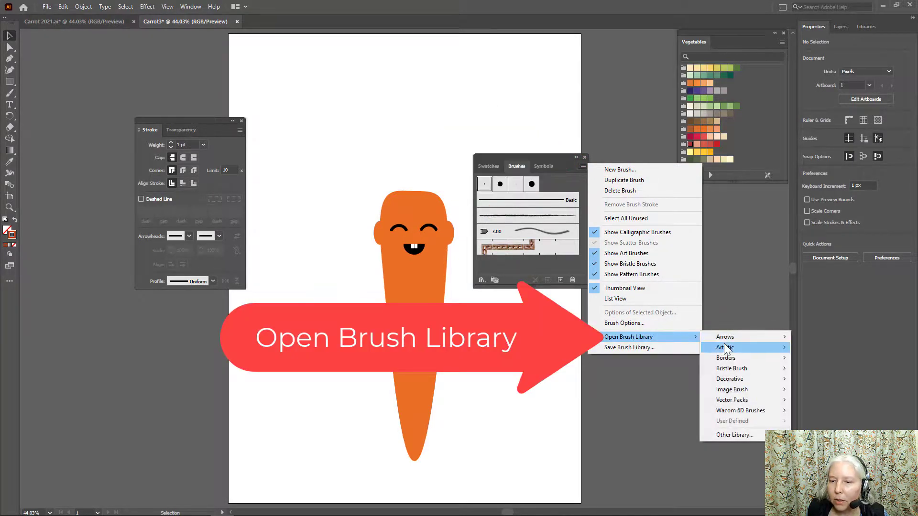
mouse_move(725, 347)
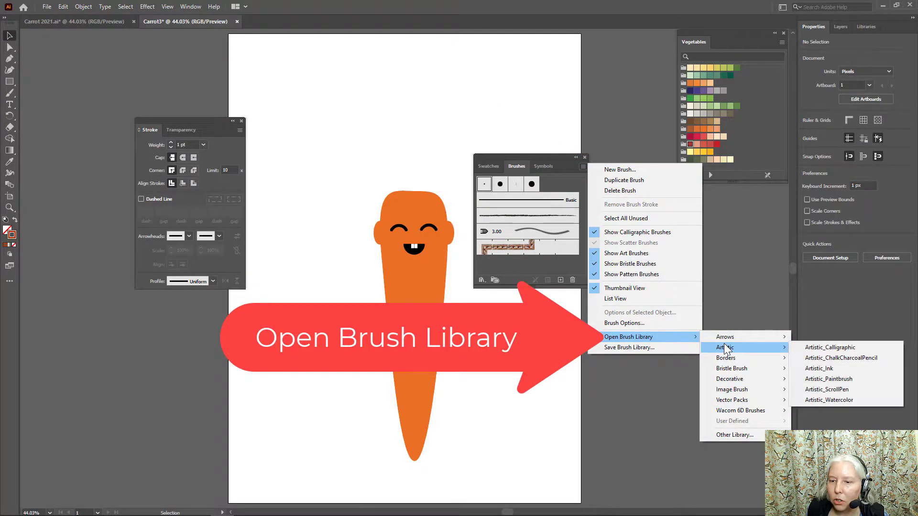
left_click(819, 369)
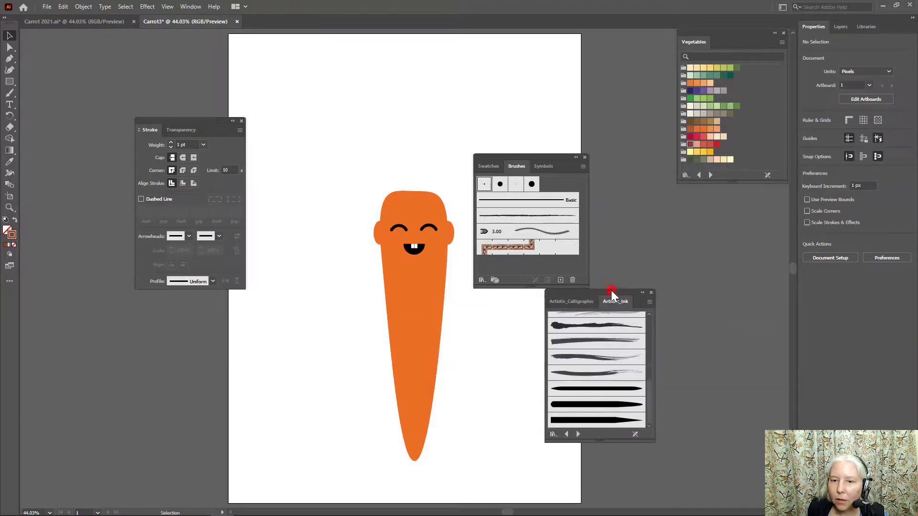
Load the Tapered Stroke brush from the Artistic_Ink library as the active brush and close the library.
left_click_drag(612, 292, 632, 146)
scroll(621, 207, "up", 5)
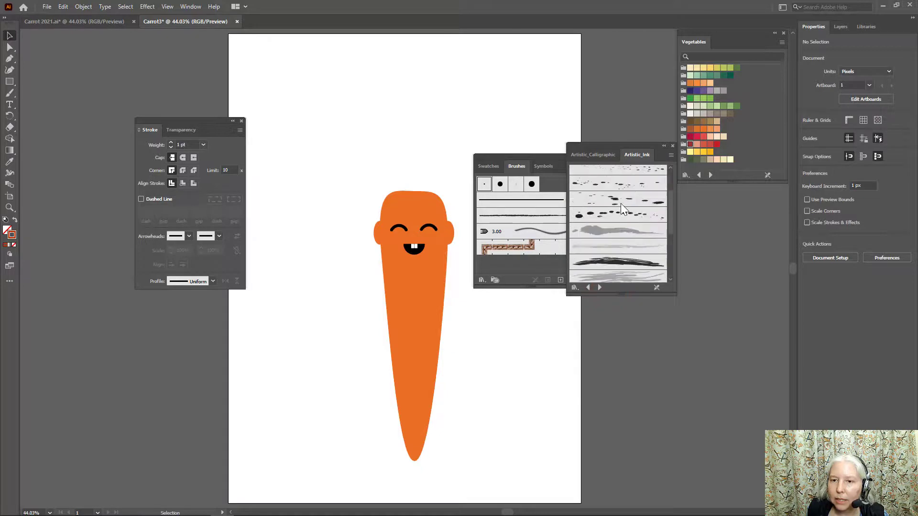
scroll(621, 207, "down", 5)
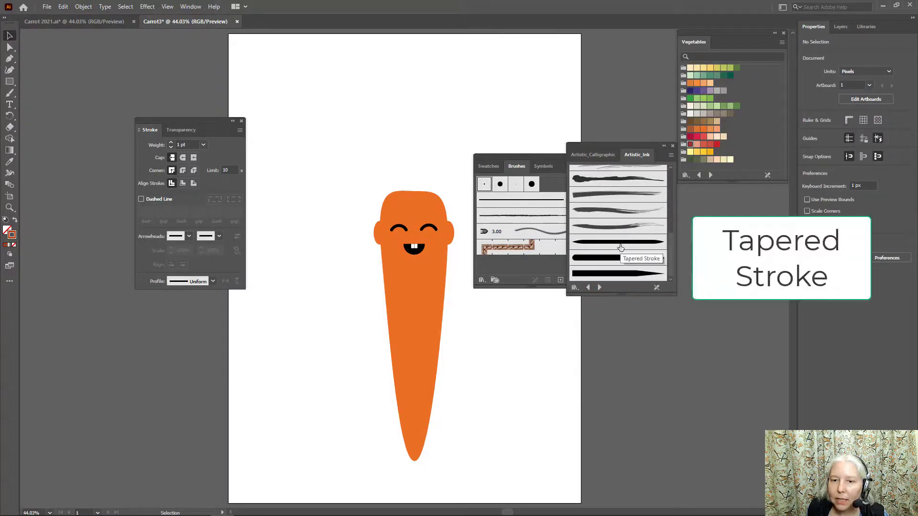
left_click(620, 246)
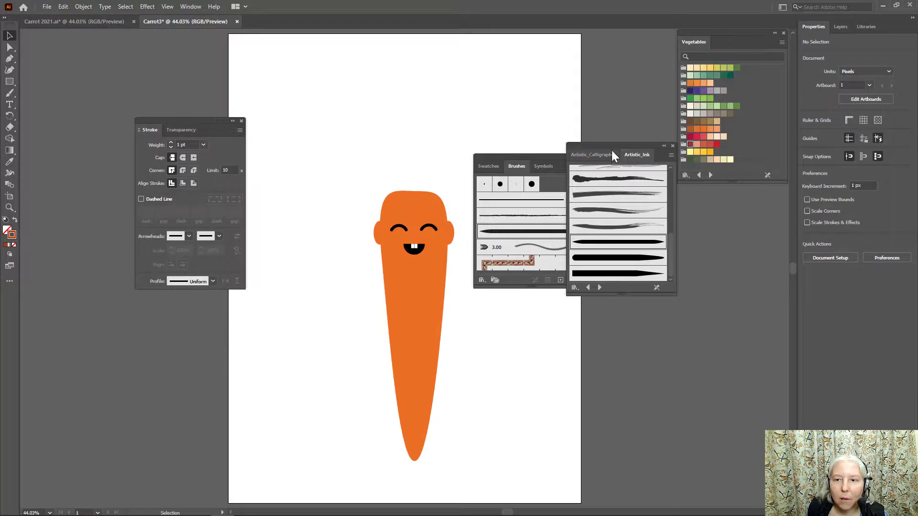
left_click_drag(611, 145, 668, 197)
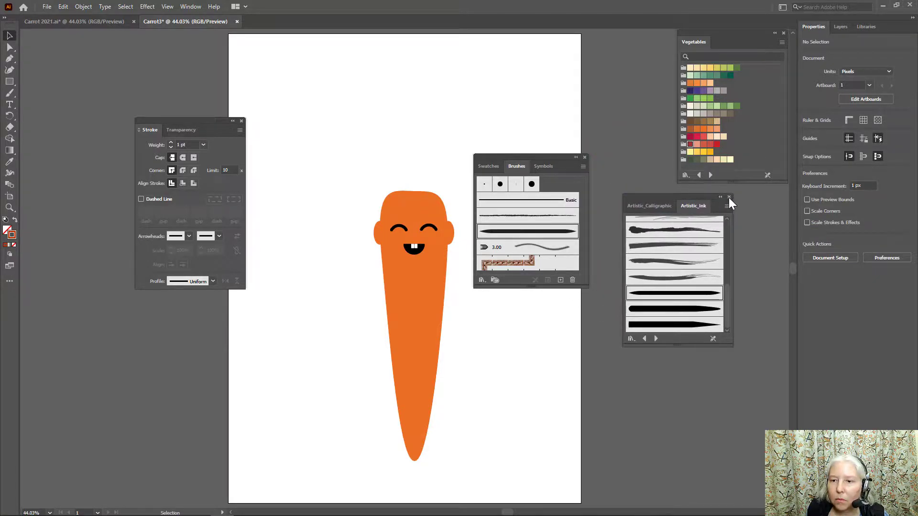
left_click(728, 197)
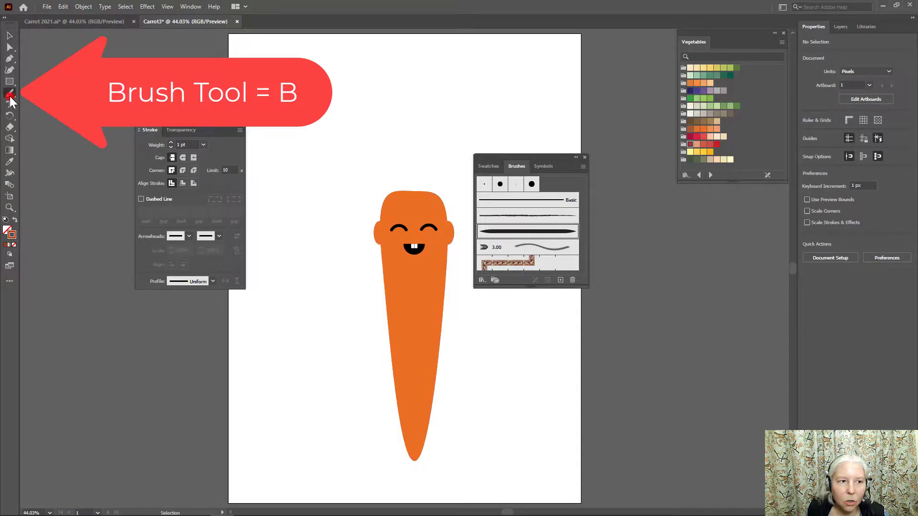
Paint one tapered crease on the carrot's forehead and one from its right edge below the mouth, undoing the misshapen stroke on the left edge.
key("b")
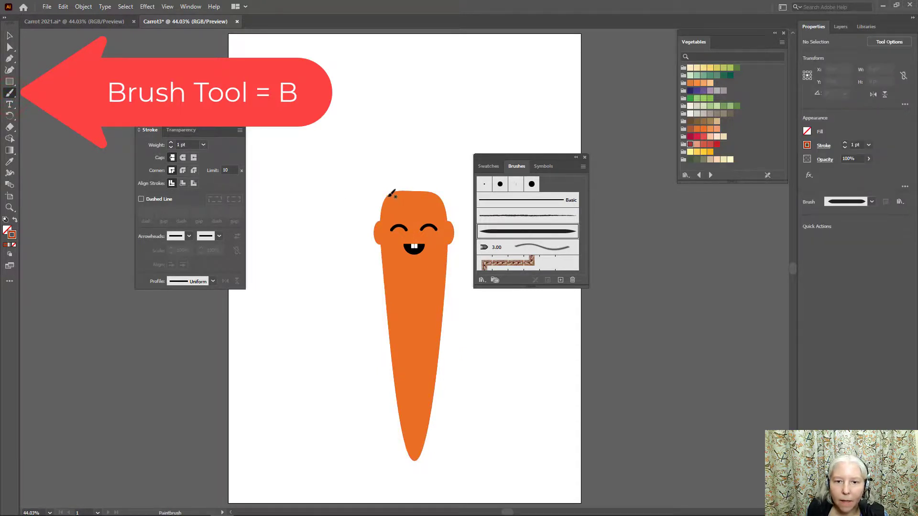
left_click_drag(384, 194, 426, 205)
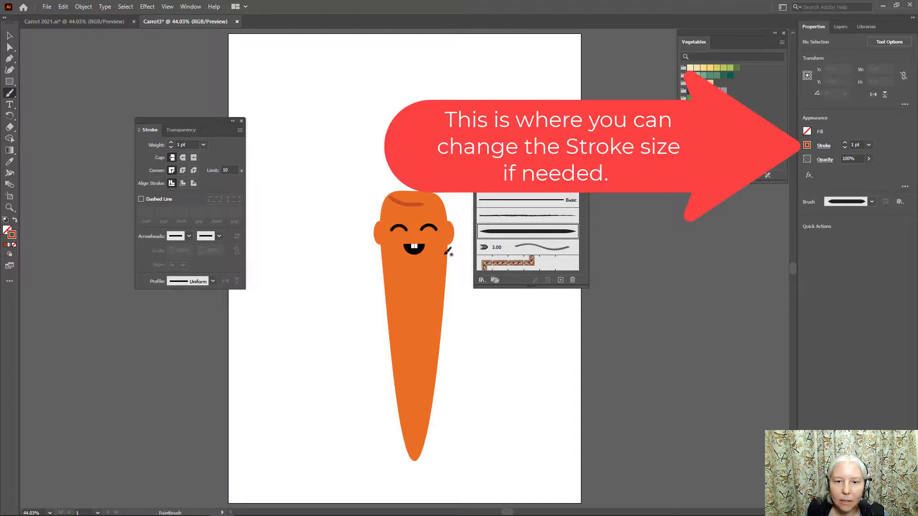
mouse_move(447, 257)
left_mouse_down()
mouse_move(400, 286)
mouse_move(386, 284)
mouse_move(408, 297)
left_mouse_up()
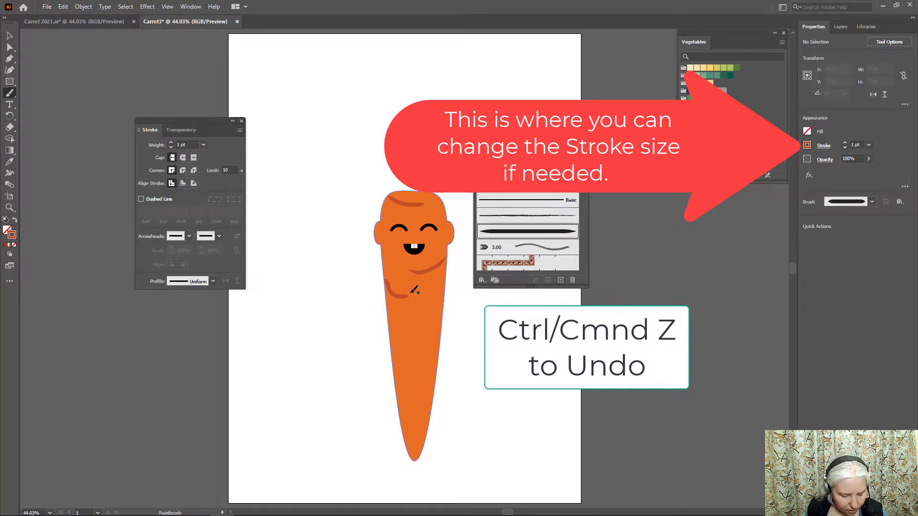
key("ctrl+z")
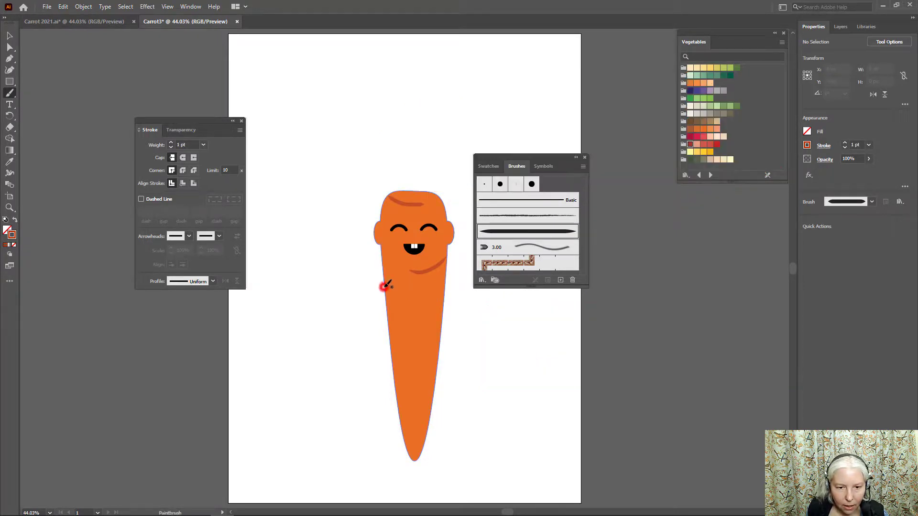
Paint short tapered creases staggered along both sides down to the carrot's tip, plus one on the left edge beside the mouth.
mouse_move(385, 286)
left_mouse_down()
mouse_move(416, 291)
mouse_move(400, 307)
mouse_move(439, 307)
mouse_move(386, 326)
mouse_move(439, 338)
mouse_move(416, 355)
left_mouse_up()
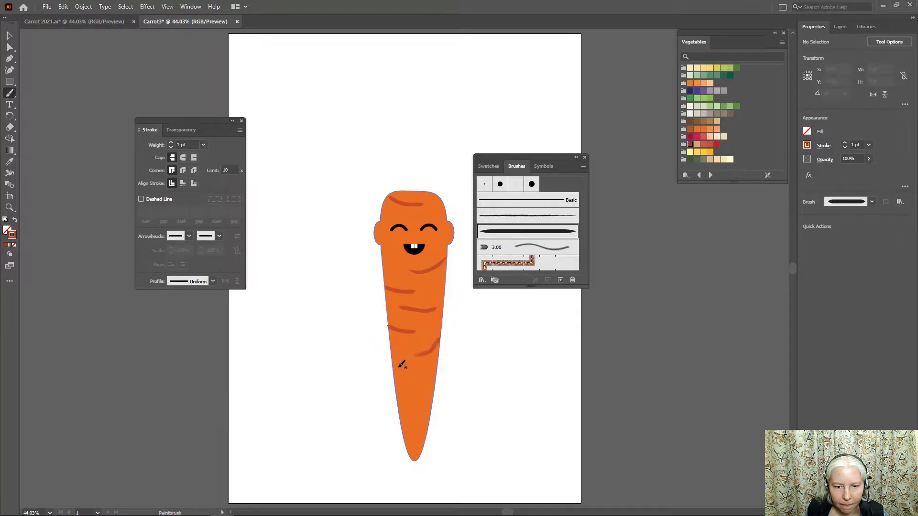
mouse_move(394, 364)
left_mouse_down()
mouse_move(420, 373)
mouse_move(429, 381)
mouse_move(403, 387)
mouse_move(431, 400)
mouse_move(410, 408)
mouse_move(422, 426)
left_mouse_up()
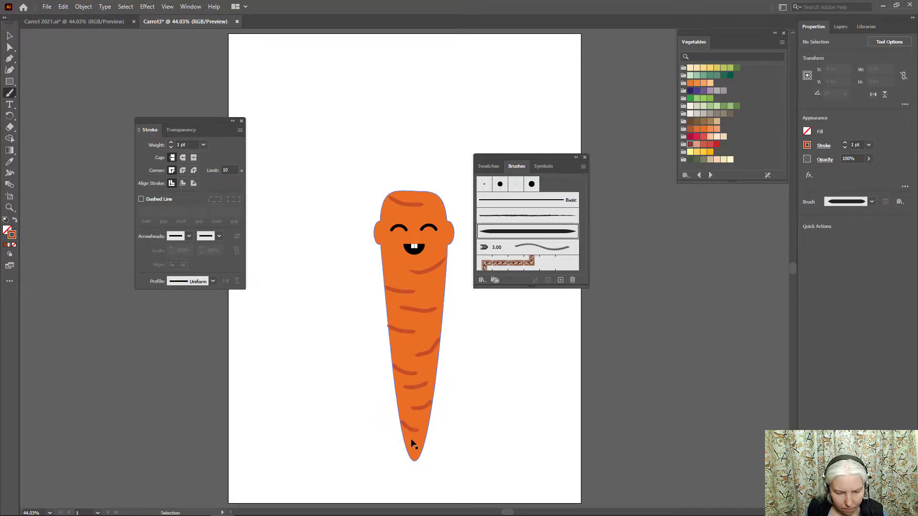
key("ctrl+z")
mouse_move(400, 420)
left_mouse_down()
mouse_move(425, 435)
mouse_move(409, 439)
left_mouse_up()
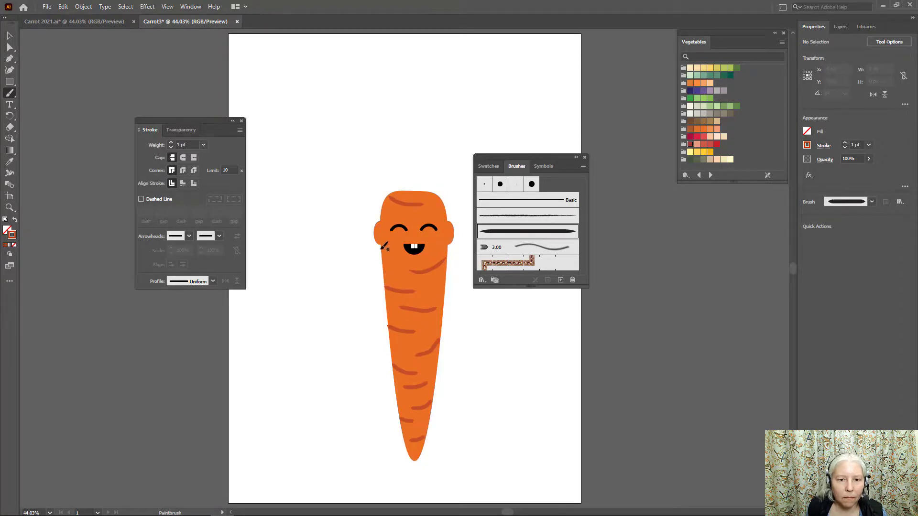
left_click_drag(383, 248, 404, 265)
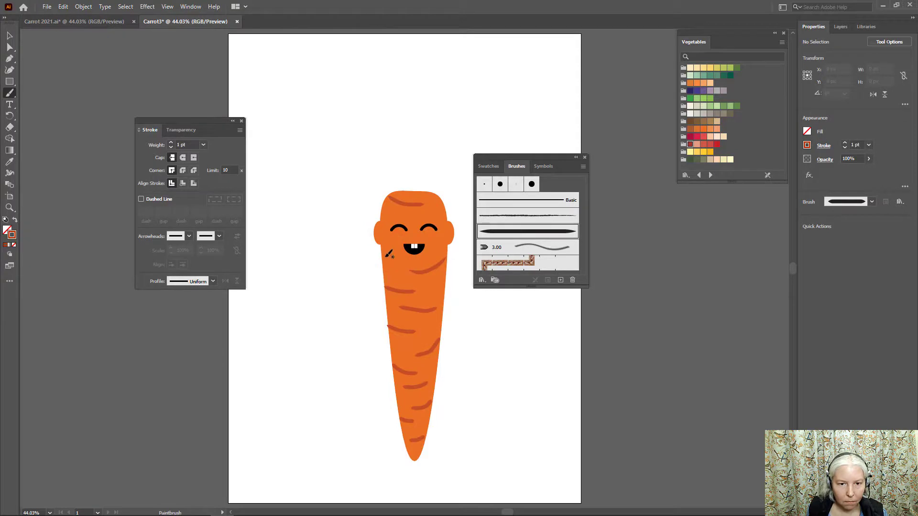
left_click_drag(382, 250, 401, 255)
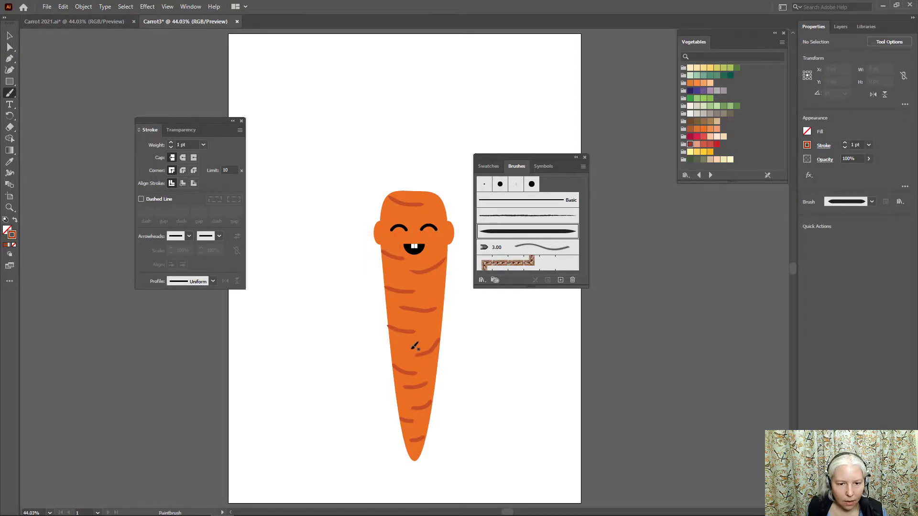
Move the outer anchor points of two left-side creases onto the carrot's edge, at about X 348.5, Y 636.5 px and X 340.5, Y 549.5 px.
left_click(9, 207)
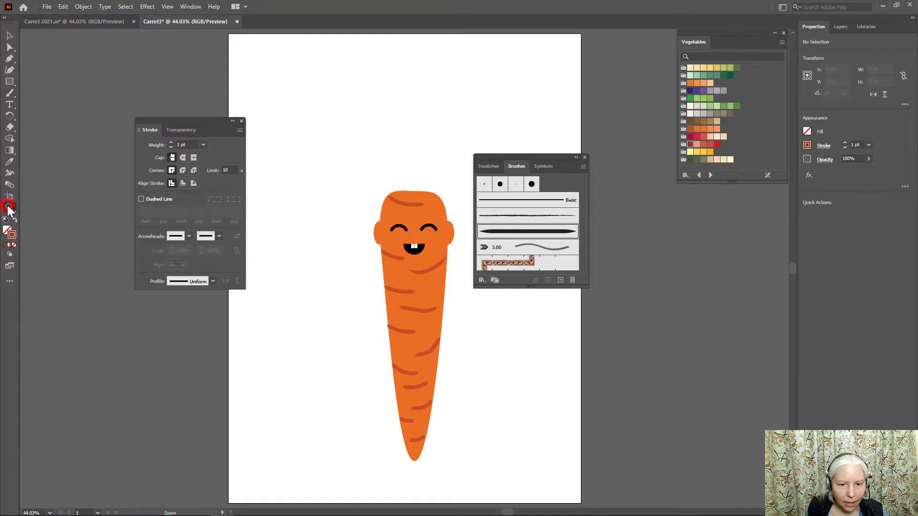
left_click_drag(386, 325, 551, 429)
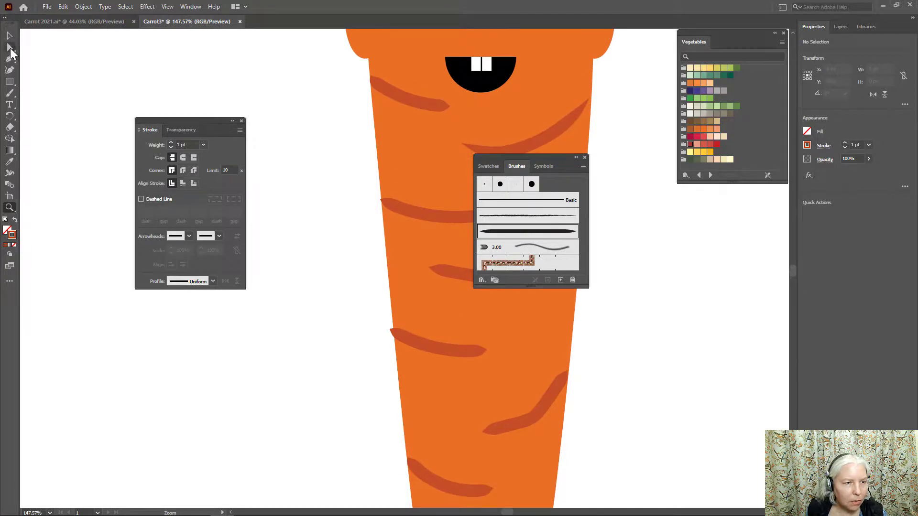
left_click(9, 47)
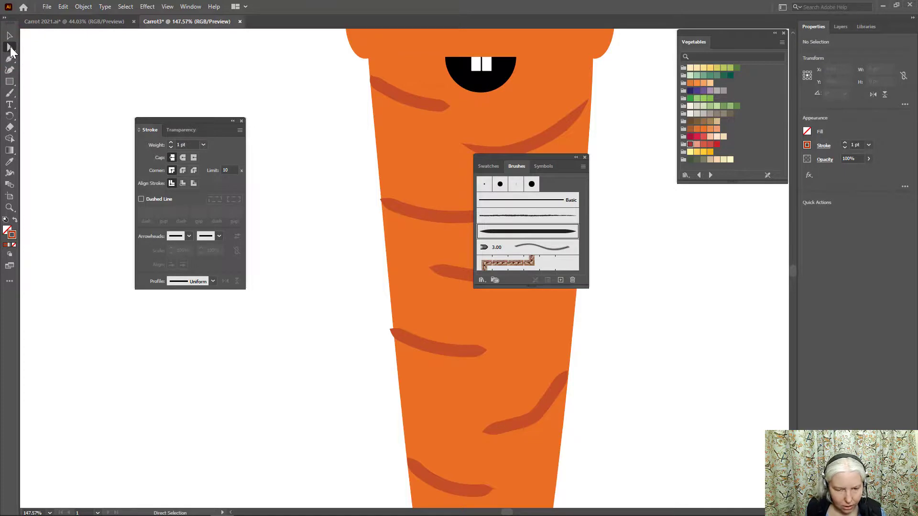
left_click(399, 335)
left_click_drag(394, 334, 394, 330)
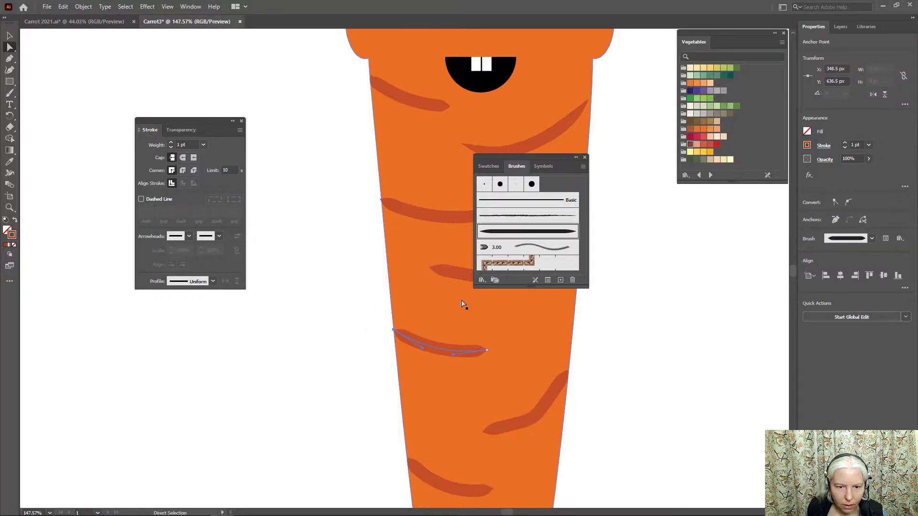
left_click_drag(382, 200, 382, 199)
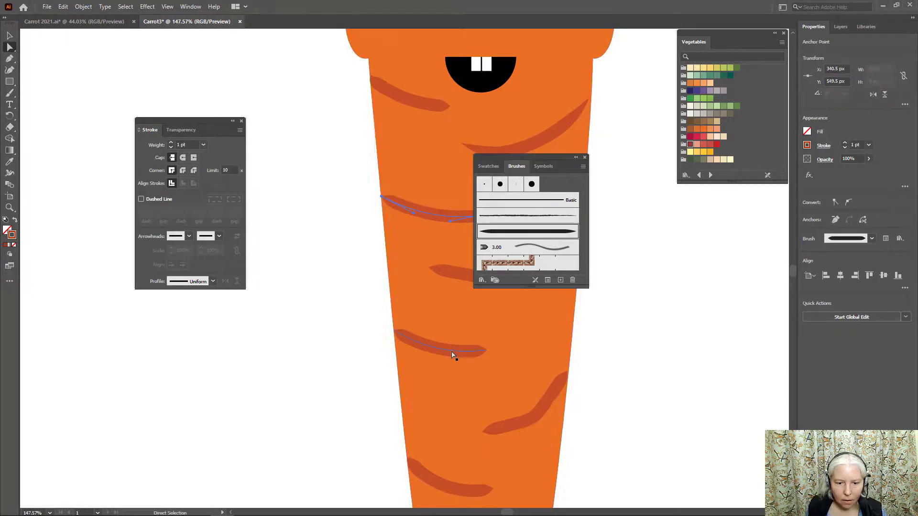
scroll(452, 356, "down", 3)
scroll(451, 359, "down", 1)
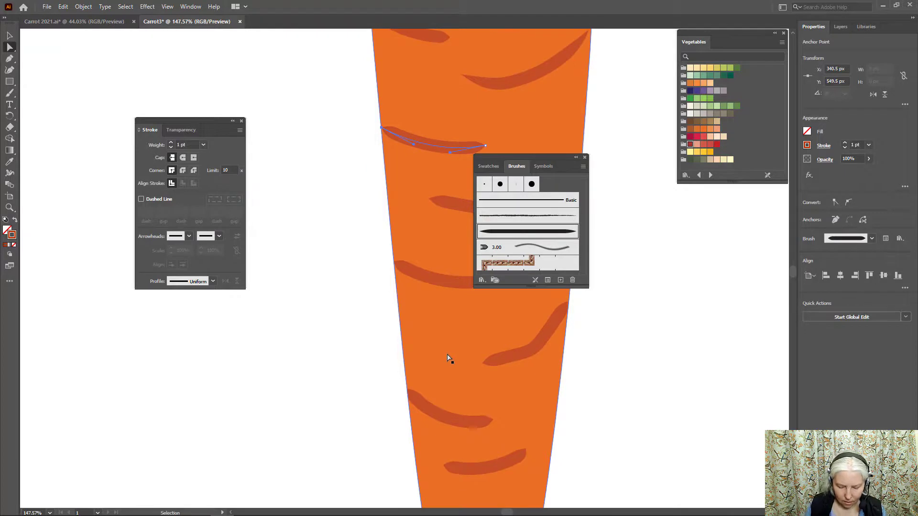
key("ctrl+0")
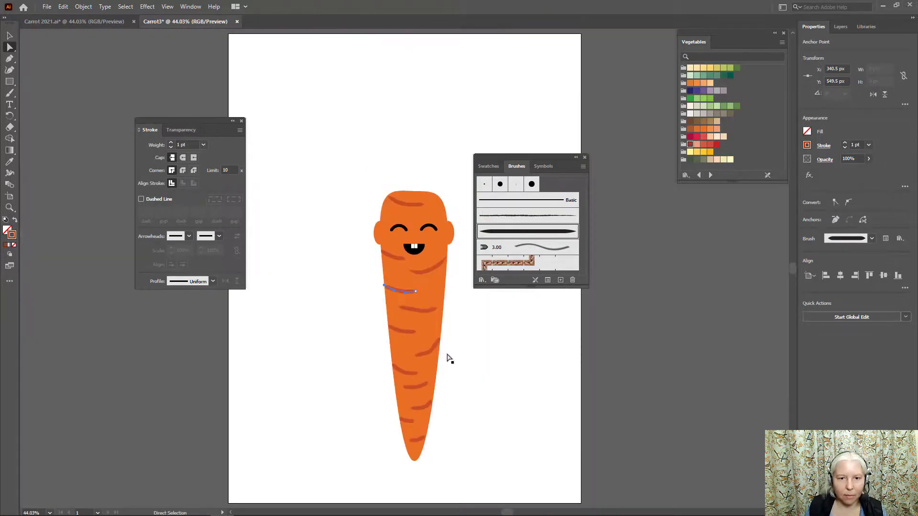
left_click(483, 334)
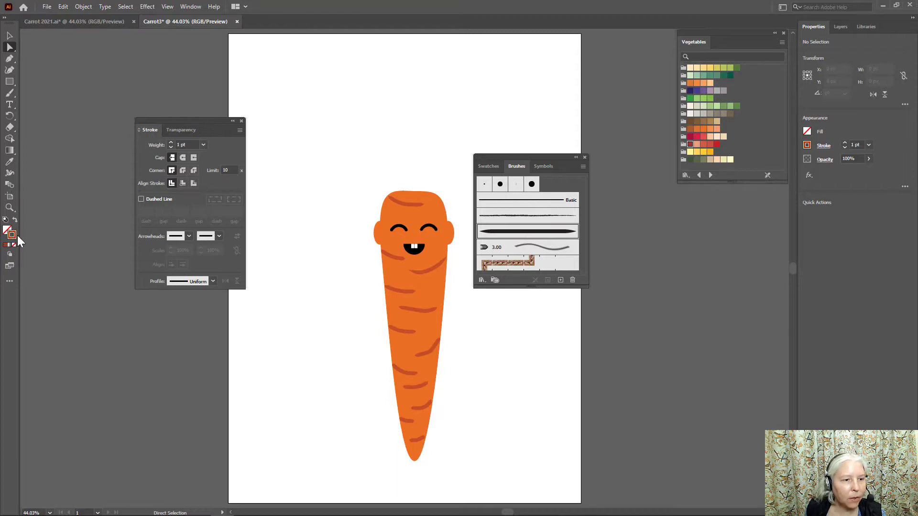
Set the stroke colour to the first green in the four-green Vegetables group and open the Elegant Curl & Floral Brush Set library, enlarged.
left_click(690, 99)
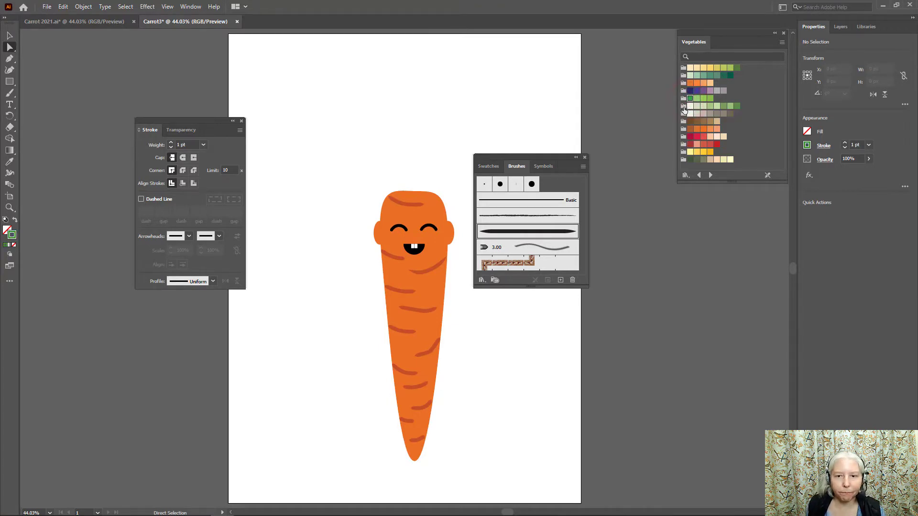
left_click(583, 167)
mouse_move(670, 336)
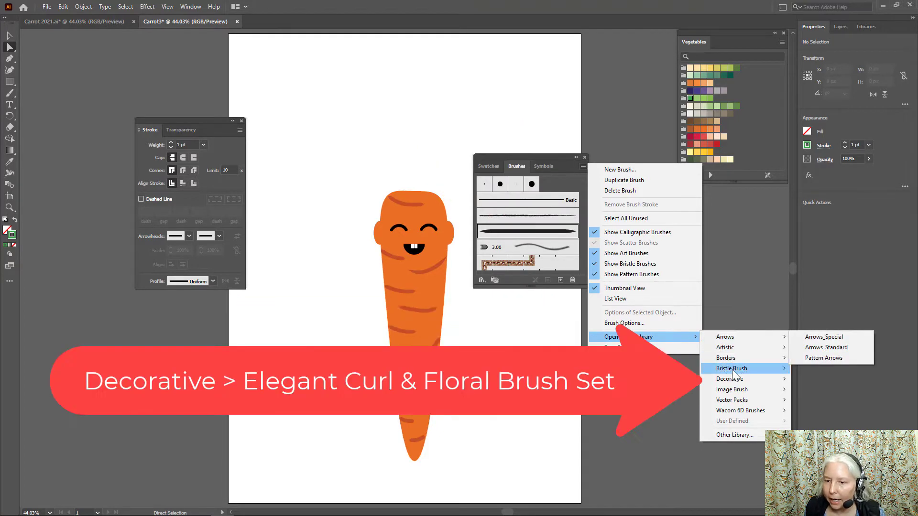
mouse_move(736, 378)
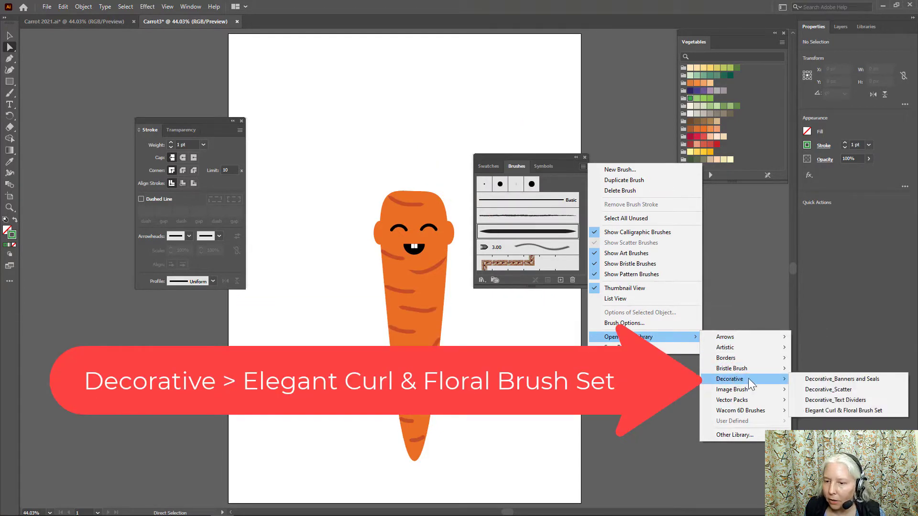
left_click(857, 410)
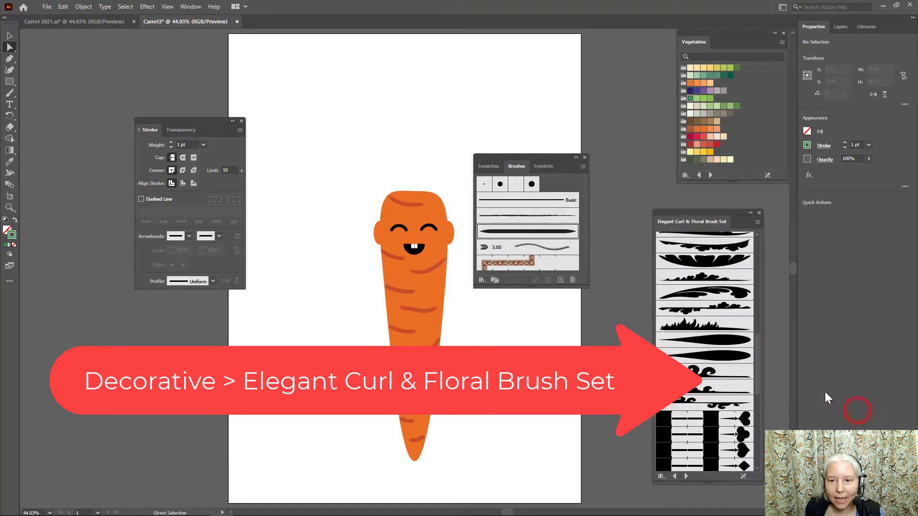
left_click_drag(698, 214, 643, 52)
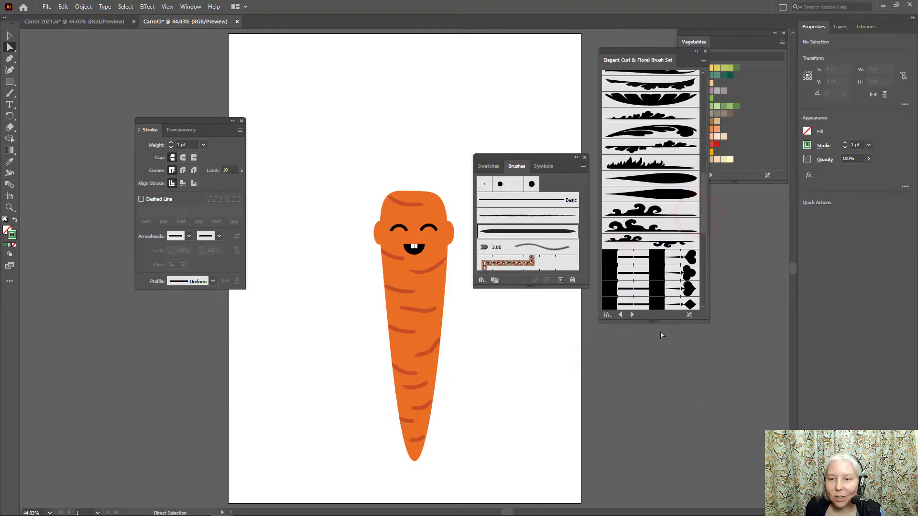
left_click_drag(651, 322, 675, 420)
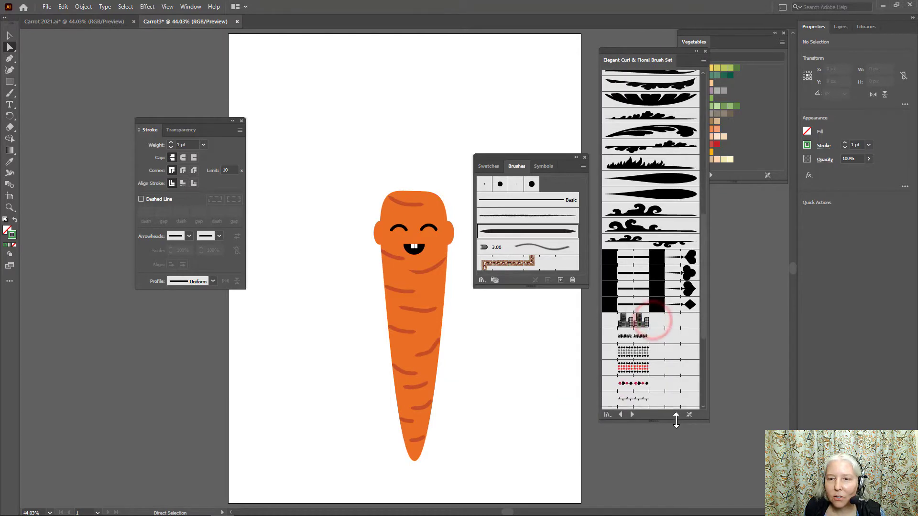
Choose the Spikey brush and paint two large 1 pt leafy stems from the carrot's top, fanning out to the upper left and upper right.
scroll(649, 215, "up", 10)
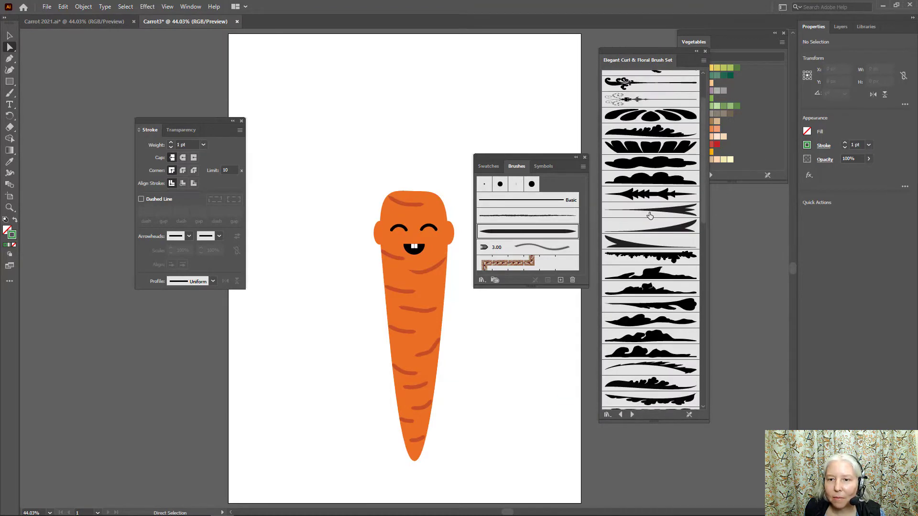
scroll(649, 215, "up", 1)
scroll(653, 214, "up", 1)
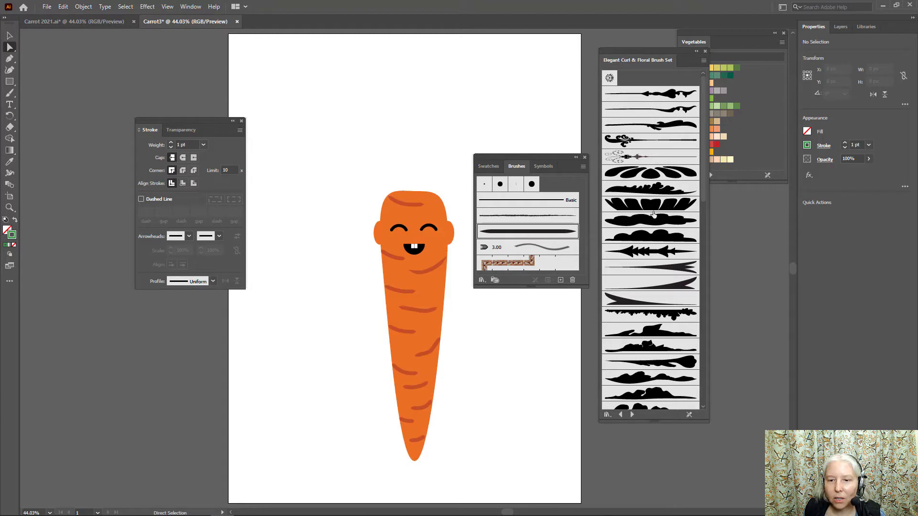
scroll(653, 214, "down", 2)
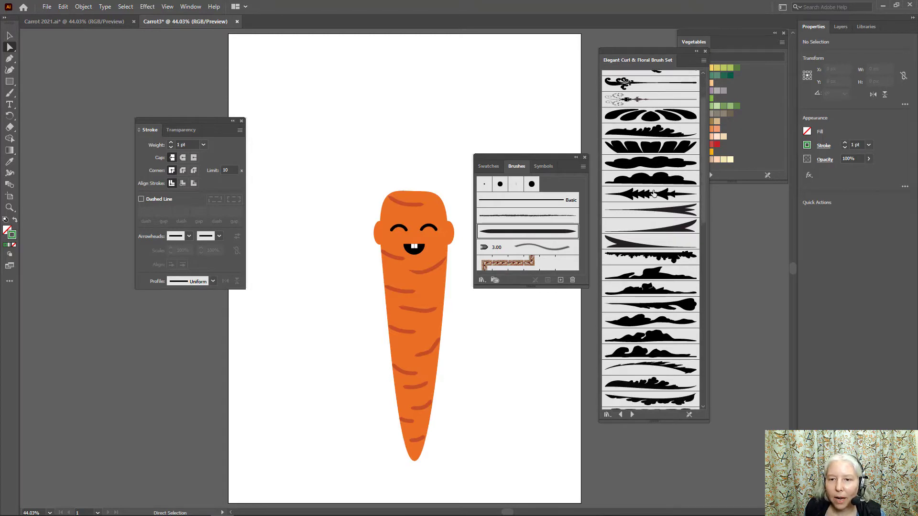
left_click(653, 199)
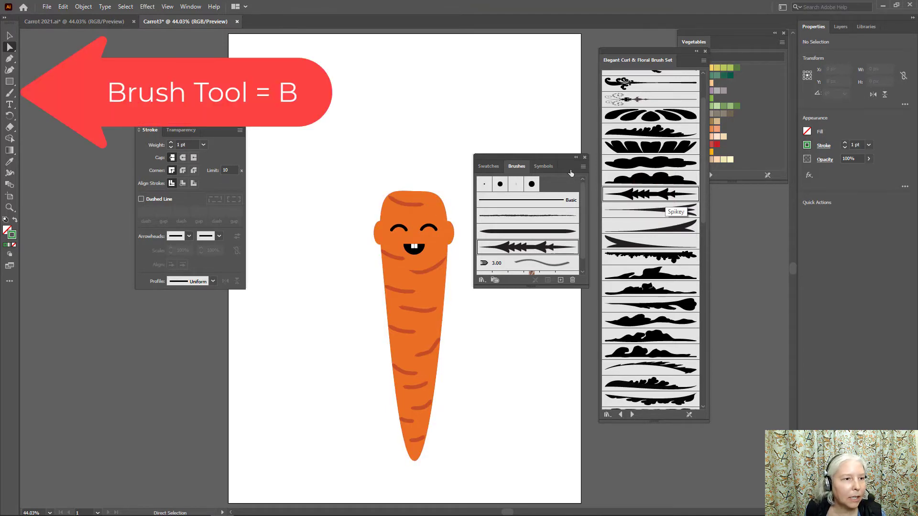
left_click(10, 94)
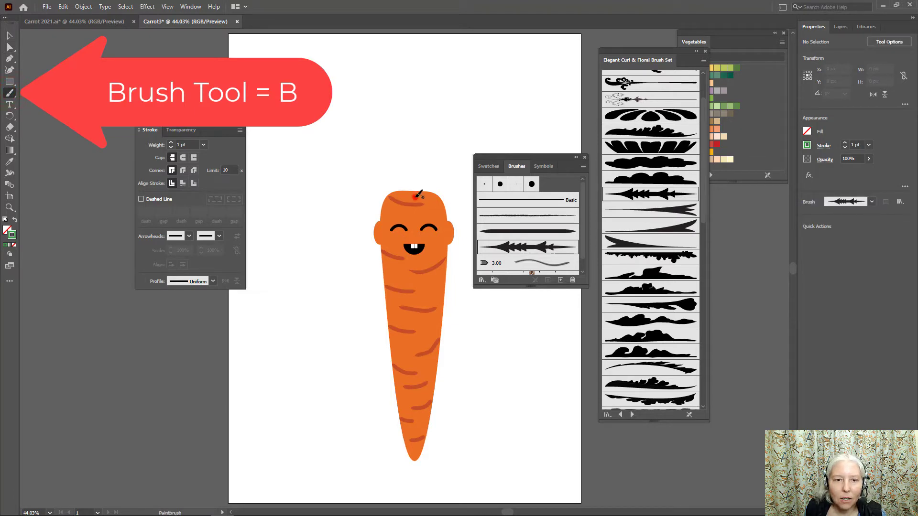
mouse_move(419, 194)
left_mouse_down()
mouse_move(379, 124)
mouse_move(275, 66)
left_mouse_up()
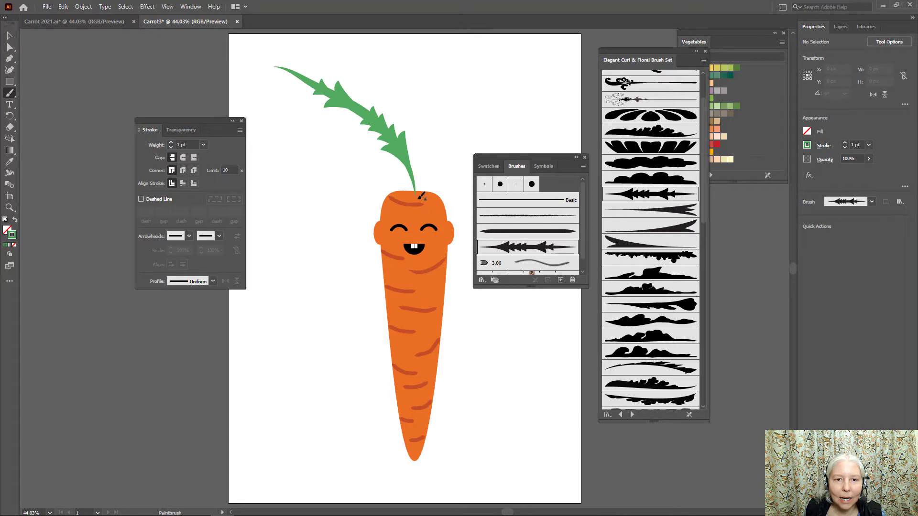
mouse_move(420, 196)
left_mouse_down()
mouse_move(423, 144)
mouse_move(495, 60)
left_mouse_up()
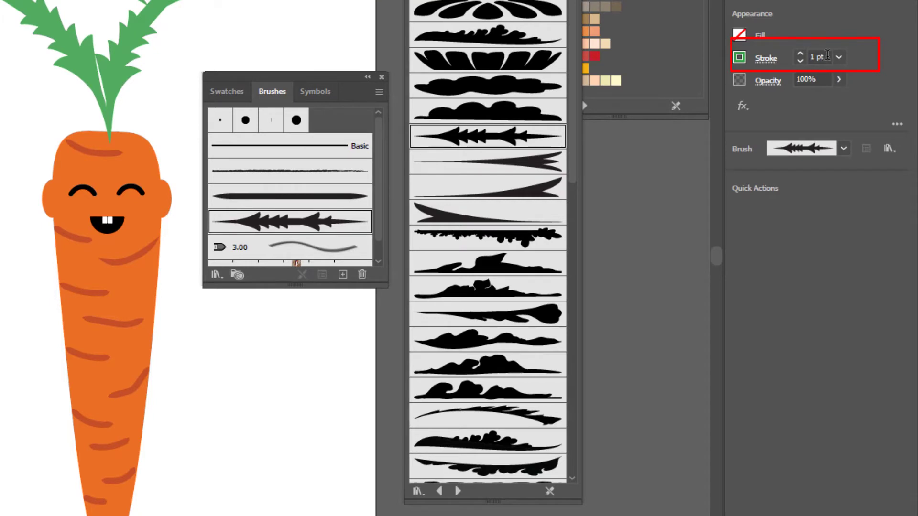
Set the stroke weight to 0.5 pt and paint smaller leaf shoots, three branching off the left stem and four off the right.
left_click(838, 57)
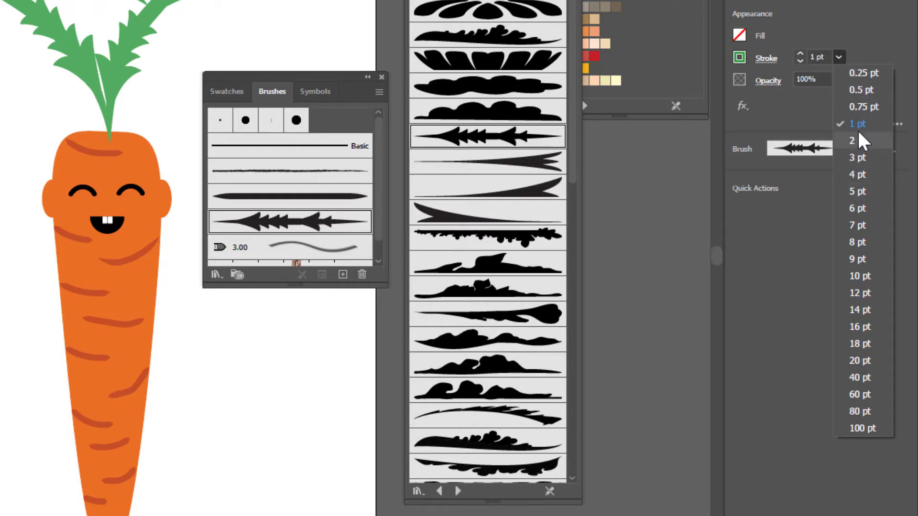
left_click(859, 91)
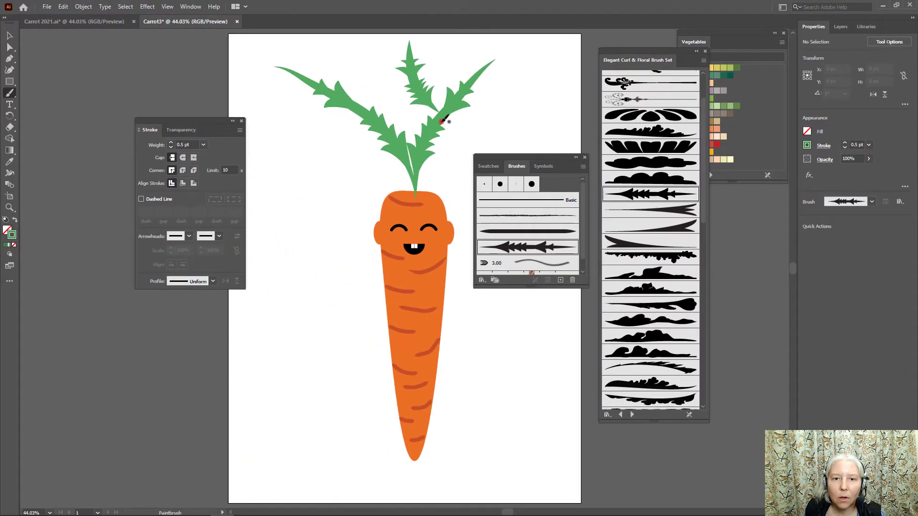
left_click_drag(442, 119, 499, 114)
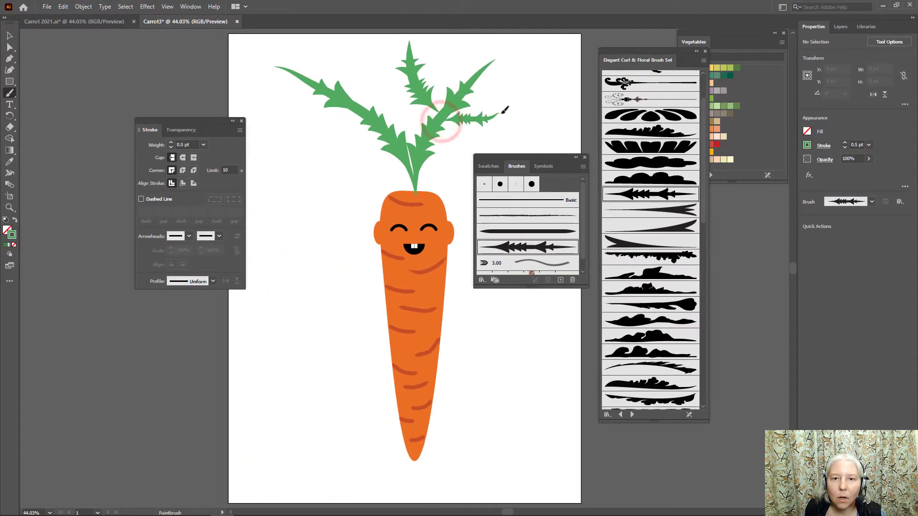
left_click_drag(358, 103, 351, 56)
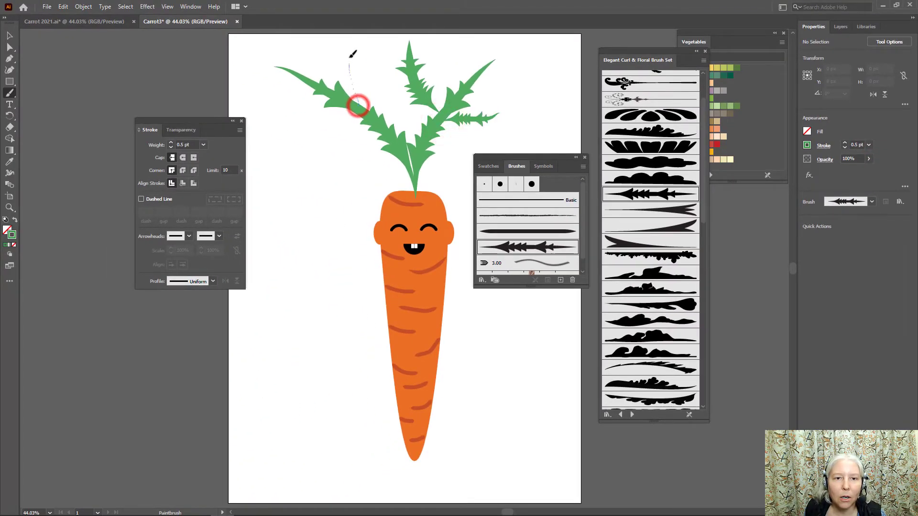
left_click_drag(356, 108, 287, 103)
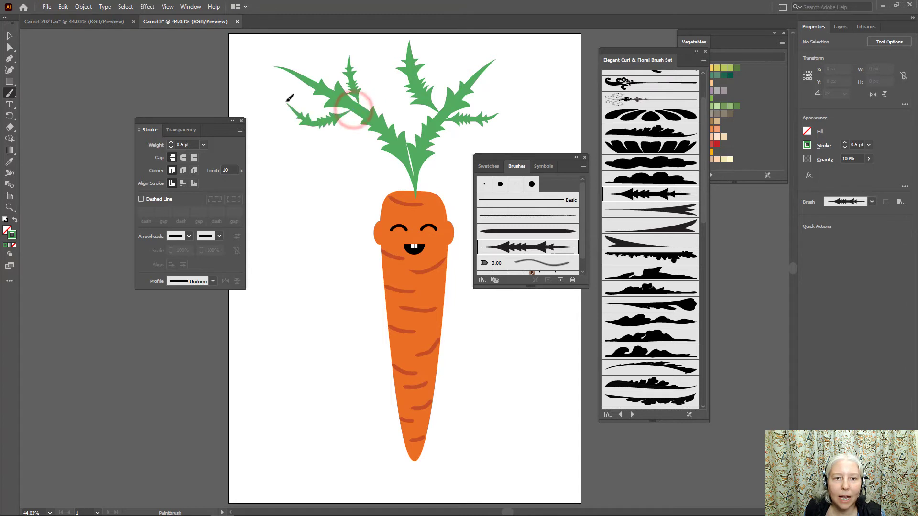
left_click_drag(390, 125, 381, 64)
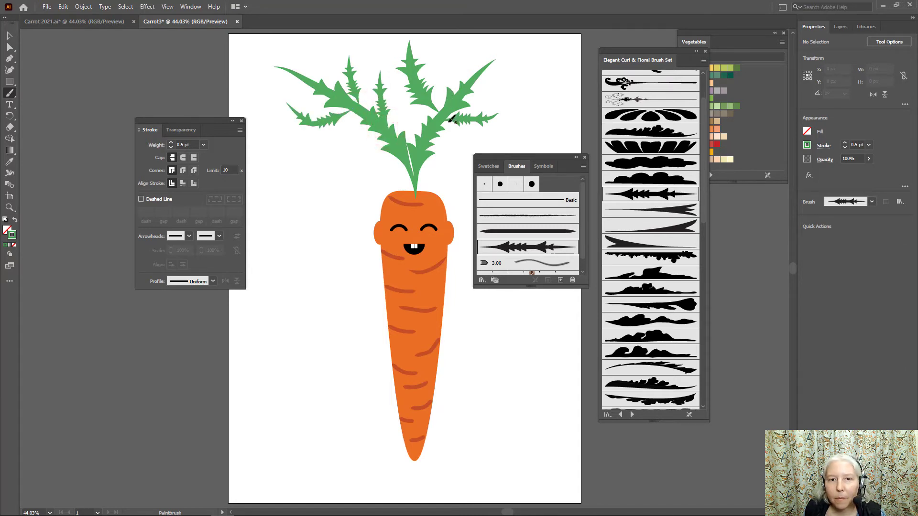
left_click_drag(458, 95, 461, 54)
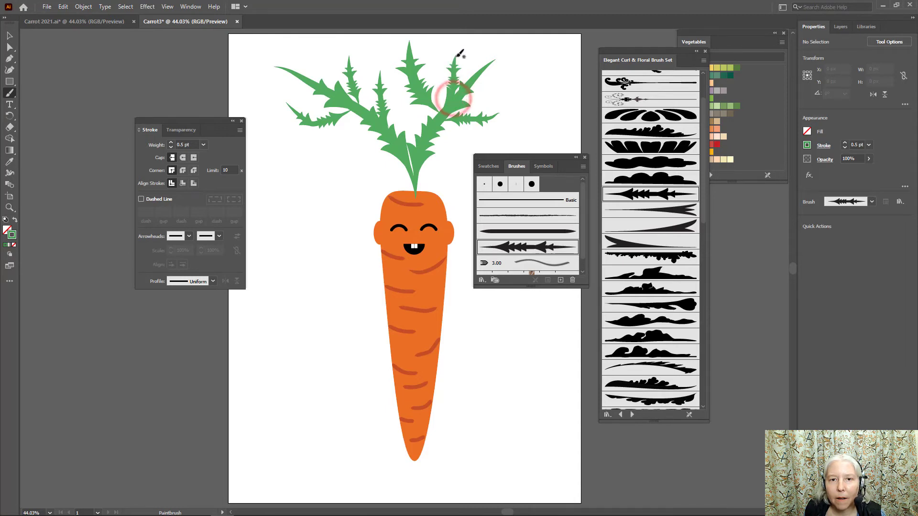
left_click_drag(463, 99, 519, 66)
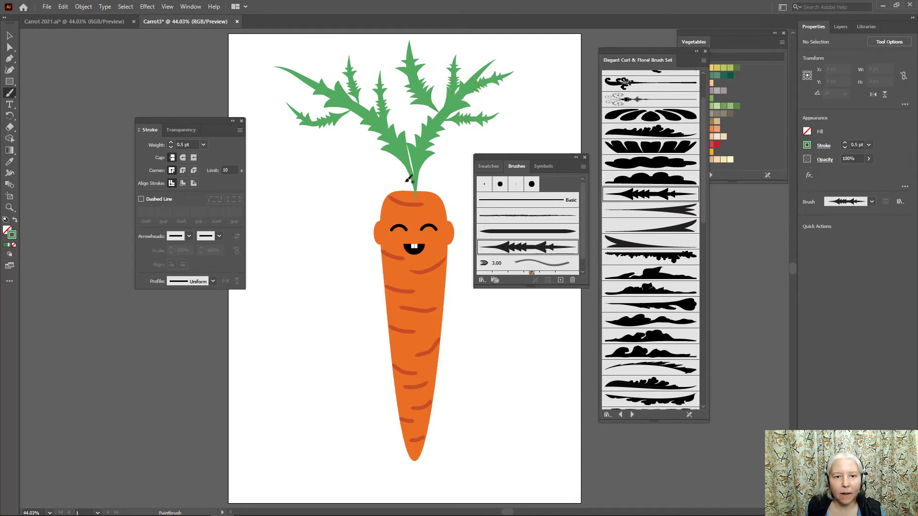
Paint two more main stems from the carrot's top at 1 pt stroke weight, one curving up left and one sweeping up right.
left_click(868, 144)
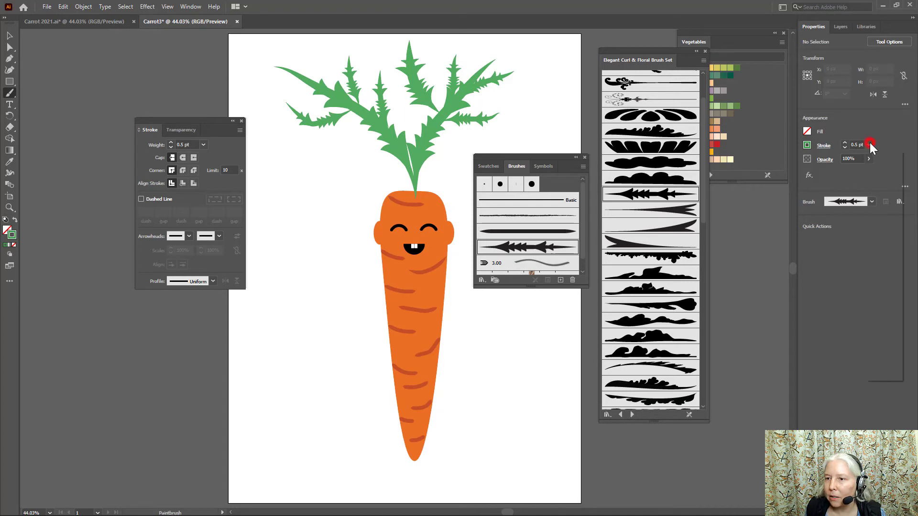
left_click(881, 186)
mouse_move(409, 200)
left_mouse_down()
mouse_move(373, 155)
mouse_move(350, 60)
left_mouse_up()
left_click_drag(419, 201, 519, 78)
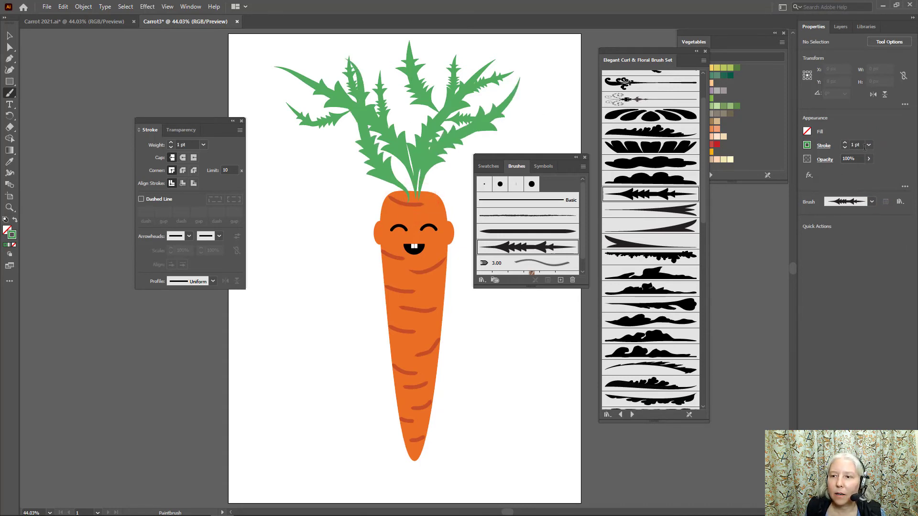
Add a long thin 0.5 pt leaf from the middle of the stems up to the artboard's upper edge, leaning left.
left_click(868, 146)
left_click(878, 167)
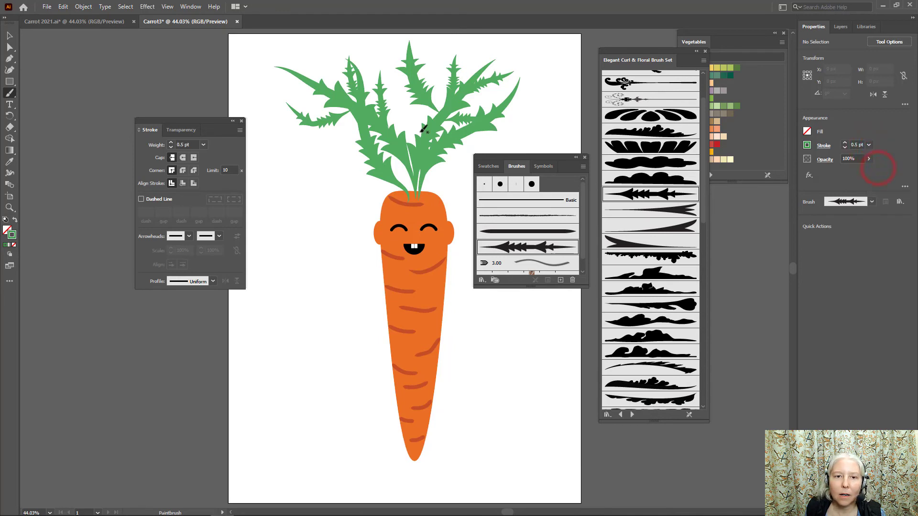
left_click_drag(413, 162, 368, 29)
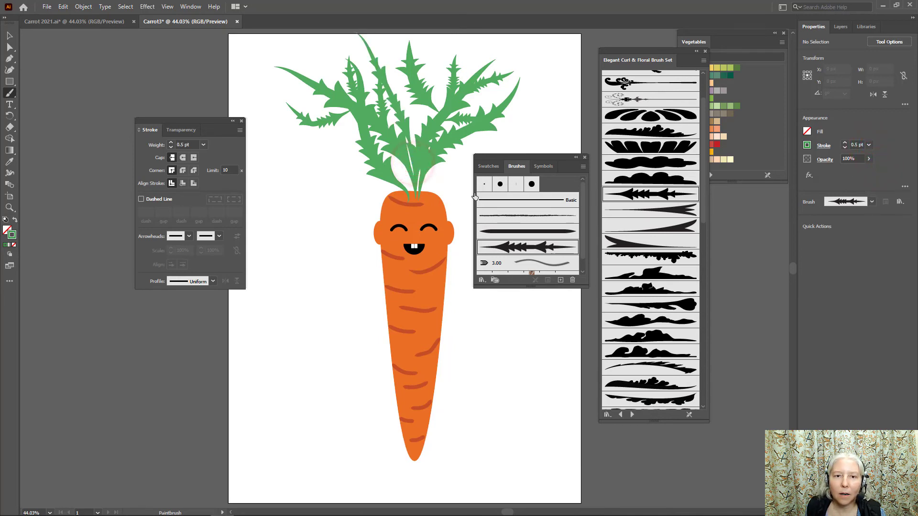